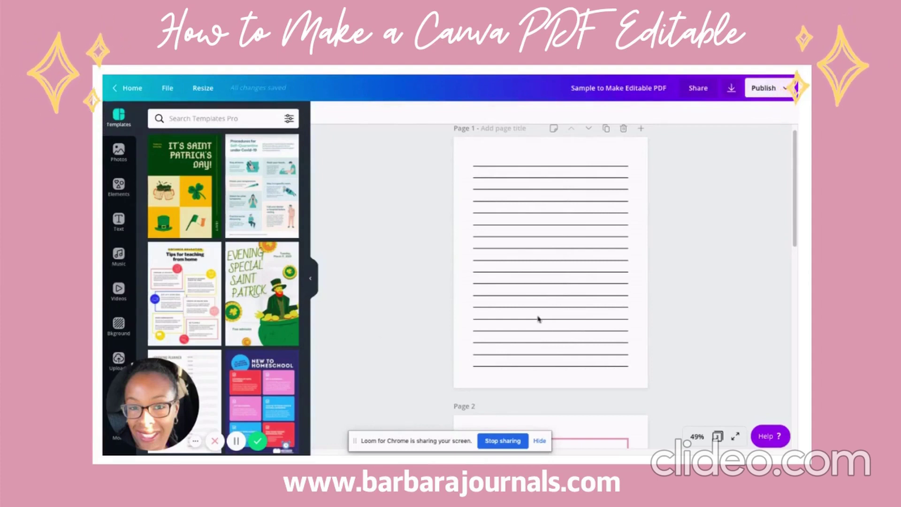
- Download all 3 design pages as a PDF Standard file, then go to the PDFescape website
{"action": "scroll", "coordinate": [652, 228], "scroll_direction": "down", "scroll_amount": 3}
{"action": "scroll", "coordinate": [581, 199], "scroll_direction": "down", "scroll_amount": 8}
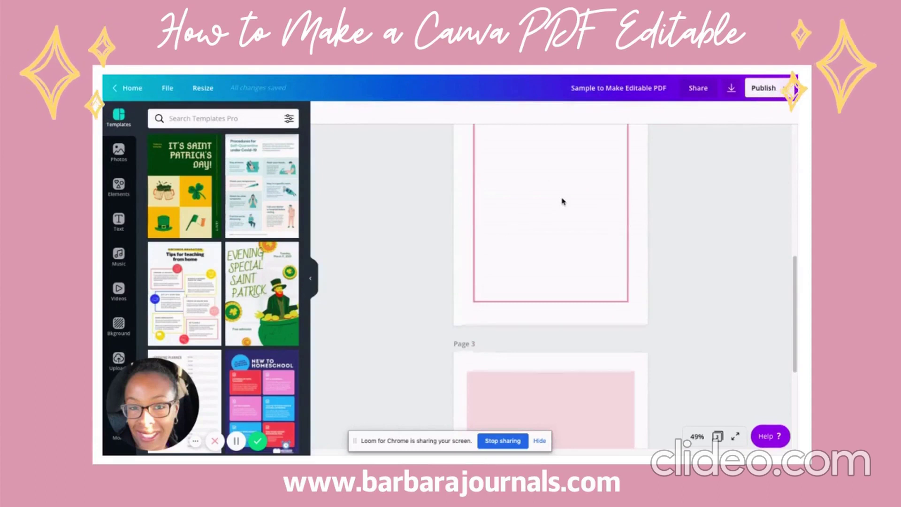
{"action": "scroll", "coordinate": [563, 204], "scroll_direction": "down", "scroll_amount": 5}
{"action": "scroll", "coordinate": [567, 282], "scroll_direction": "down", "scroll_amount": 1}
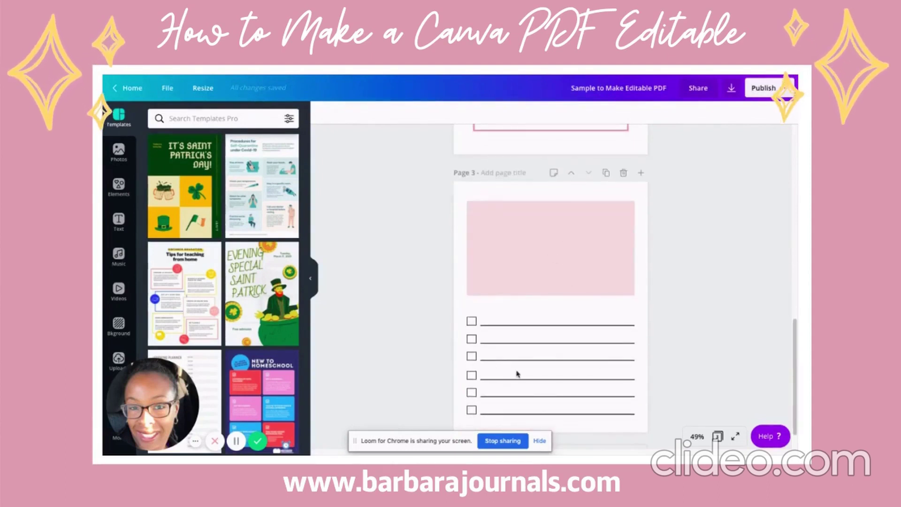
{"action": "scroll", "coordinate": [717, 301], "scroll_direction": "up", "scroll_amount": 1}
{"action": "scroll", "coordinate": [715, 294], "scroll_direction": "up", "scroll_amount": 10}
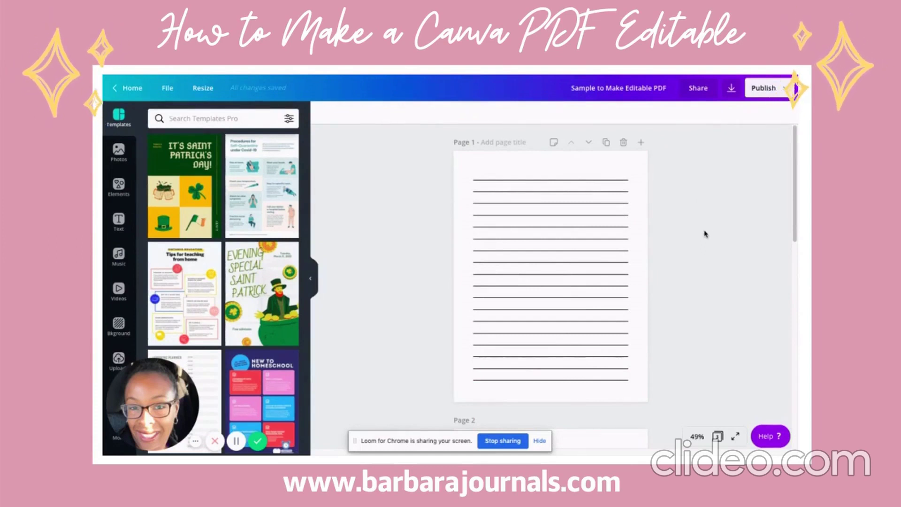
{"action": "left_click", "coordinate": [782, 91]}
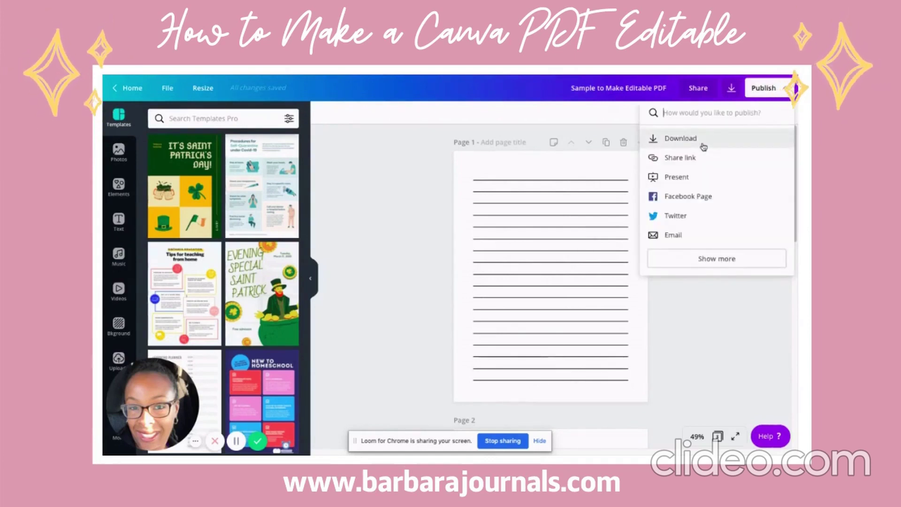
{"action": "left_click", "coordinate": [688, 141]}
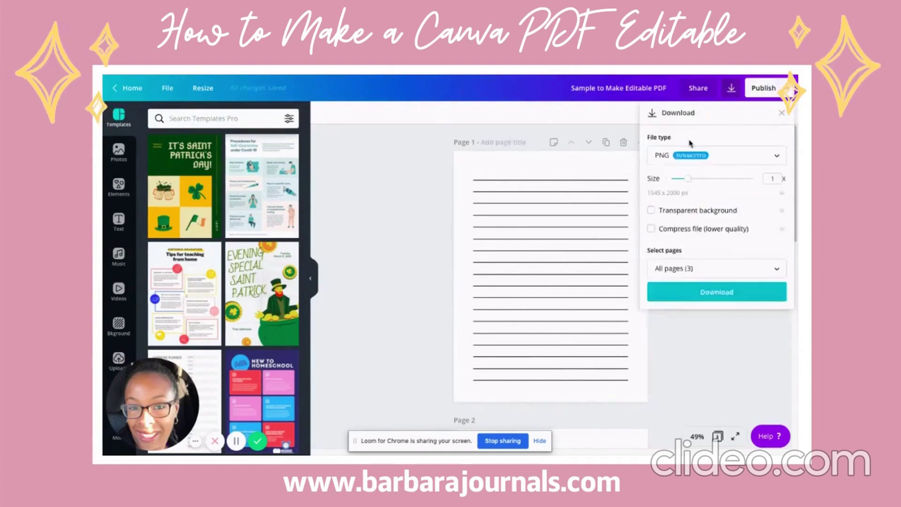
{"action": "left_click", "coordinate": [773, 158]}
{"action": "left_click", "coordinate": [704, 216]}
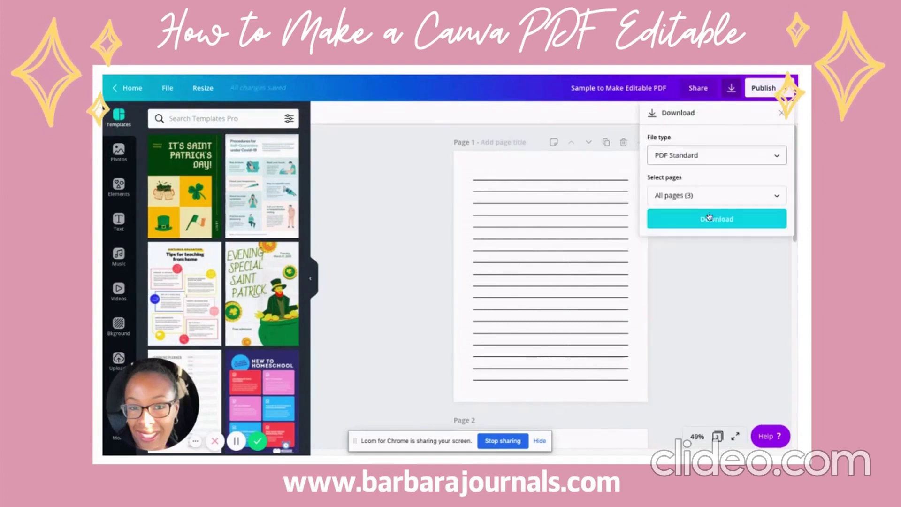
{"action": "left_click", "coordinate": [718, 219]}
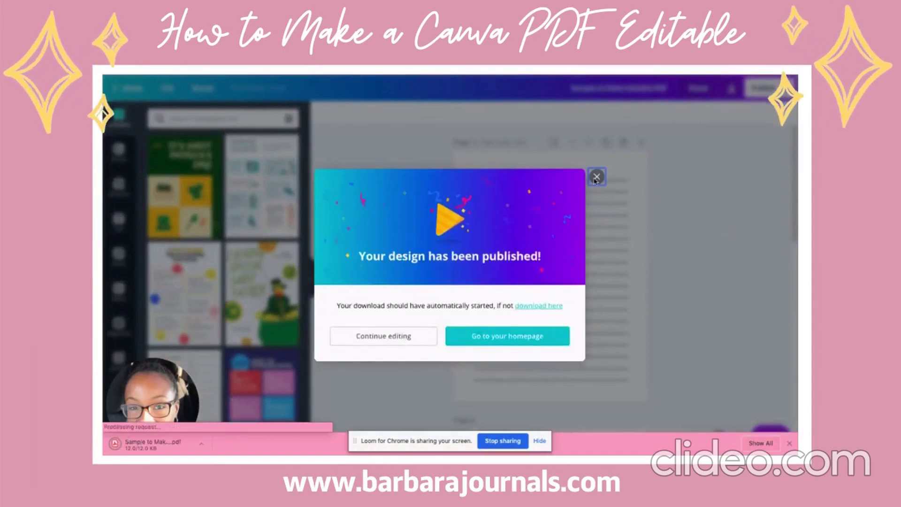
{"action": "left_click", "coordinate": [596, 177]}
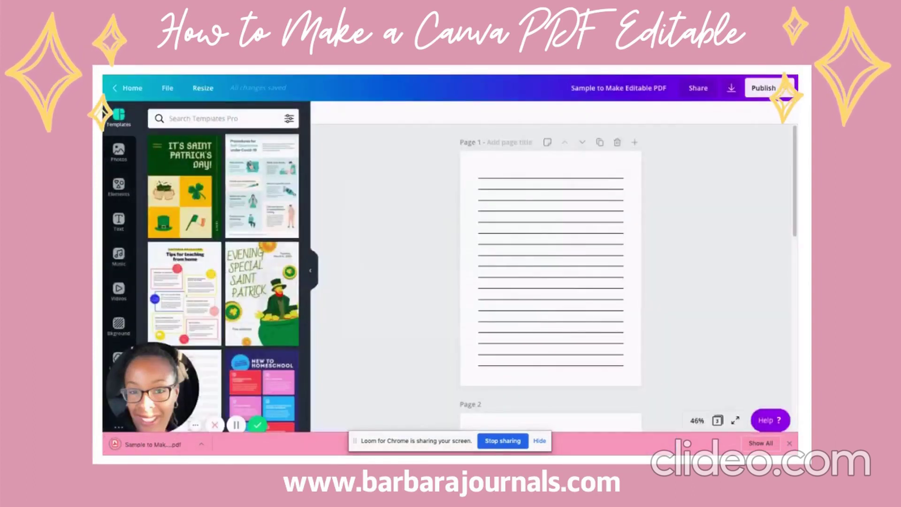
{"action": "left_click", "coordinate": [246, 78]}
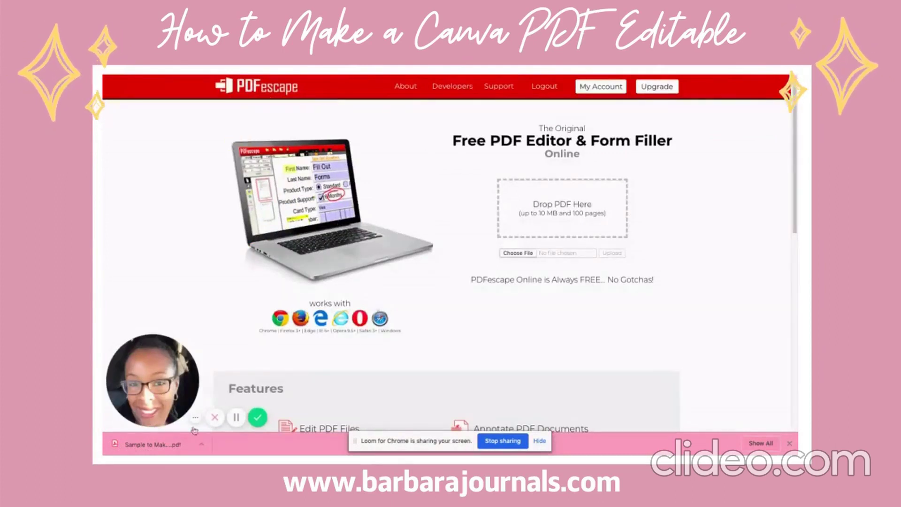
- Upload the downloaded Canva PDF to PDFescape and view its first page at 50% zoom
{"action": "left_click_drag", "start_coordinate": [162, 450], "coordinate": [573, 214]}
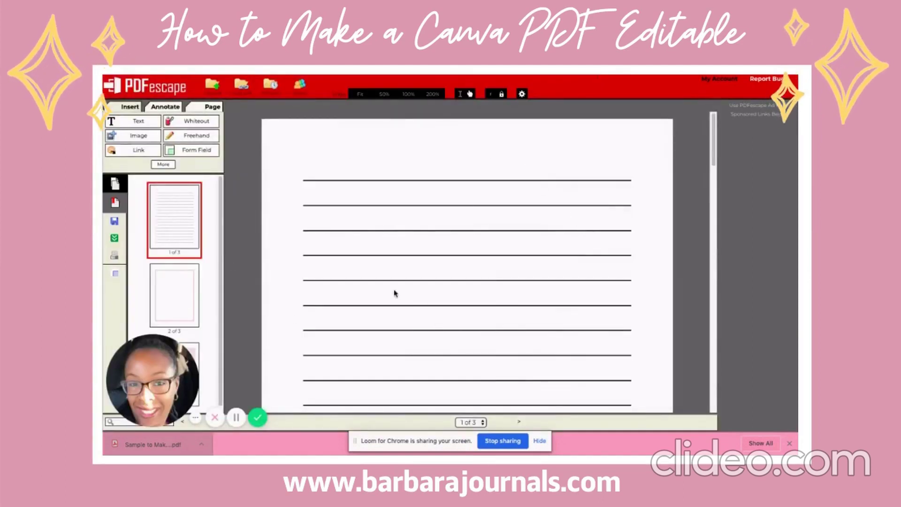
{"action": "scroll", "coordinate": [184, 302], "scroll_direction": "down", "scroll_amount": 1}
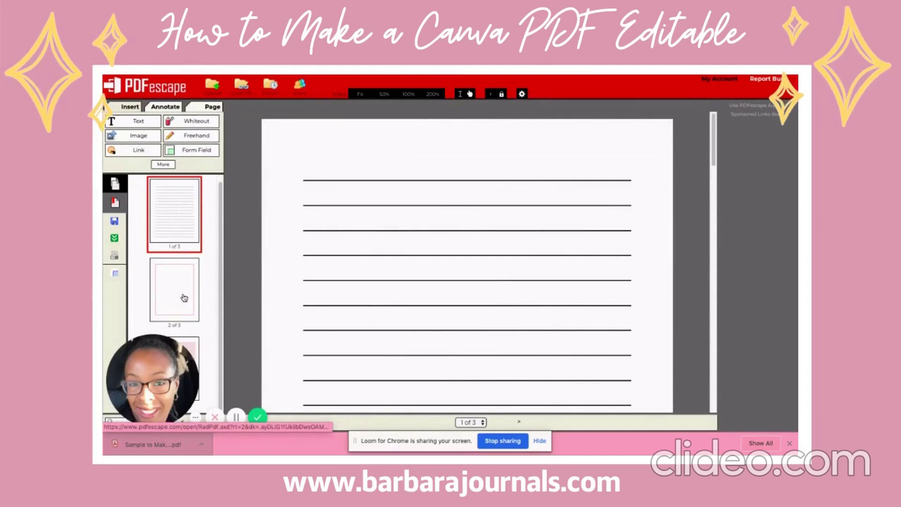
{"action": "scroll", "coordinate": [184, 298], "scroll_direction": "up", "scroll_amount": 1}
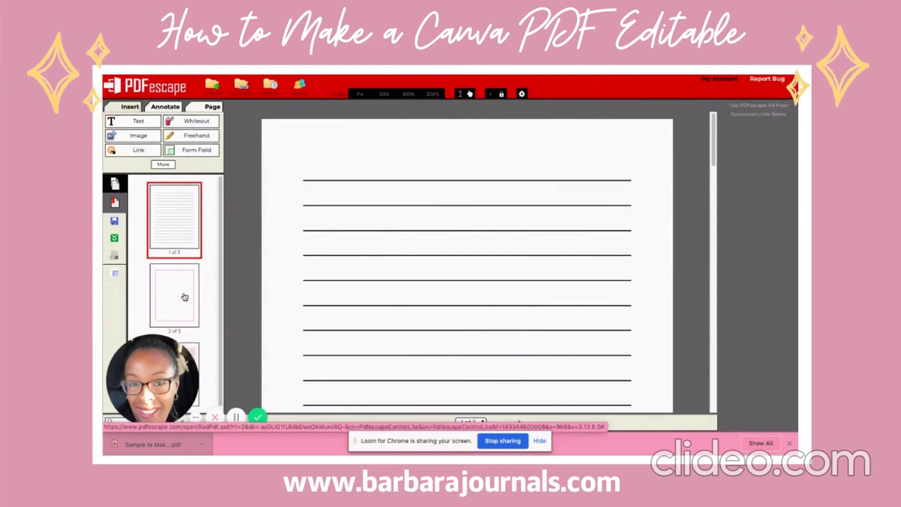
{"action": "left_click", "coordinate": [384, 95]}
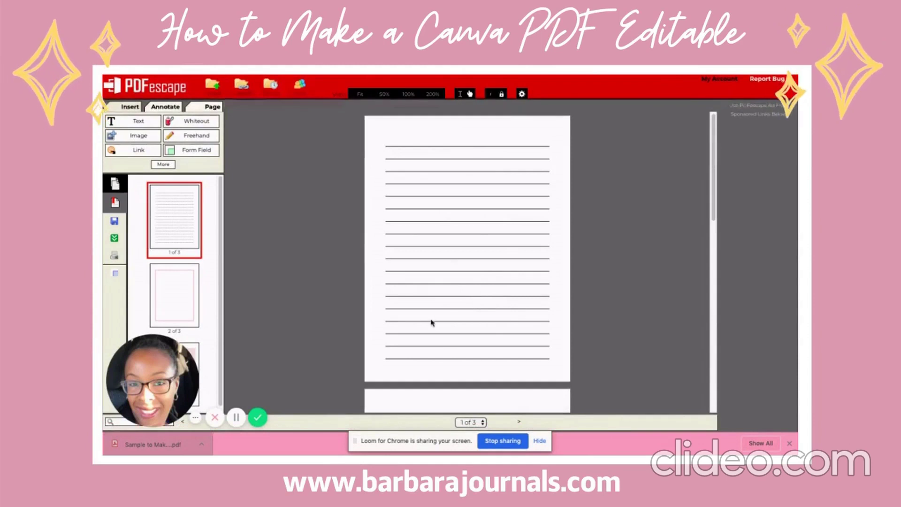
{"action": "left_click", "coordinate": [190, 151]}
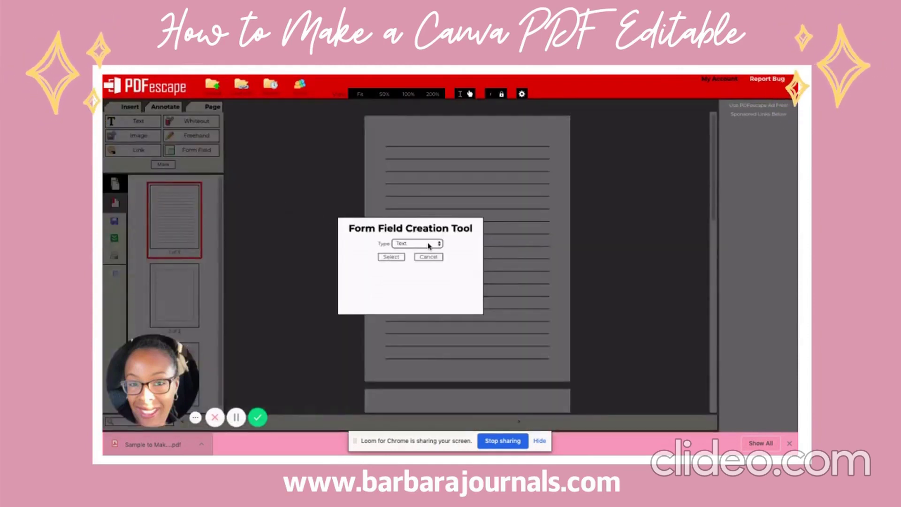
- Draw a Text field fitted across page 1's first writing line and delete the stray empty field
{"action": "left_click", "coordinate": [389, 257]}
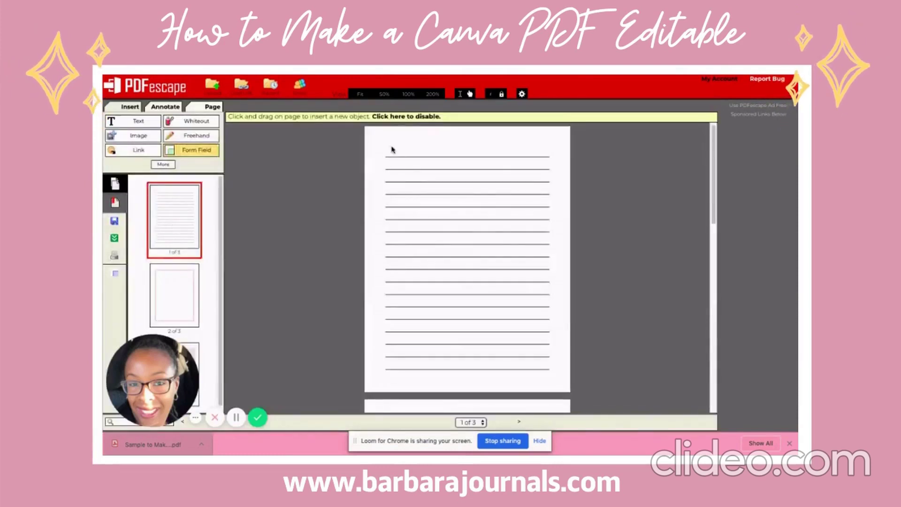
{"action": "left_click_drag", "start_coordinate": [394, 145], "coordinate": [496, 175]}
{"action": "left_click_drag", "start_coordinate": [416, 159], "coordinate": [405, 143]}
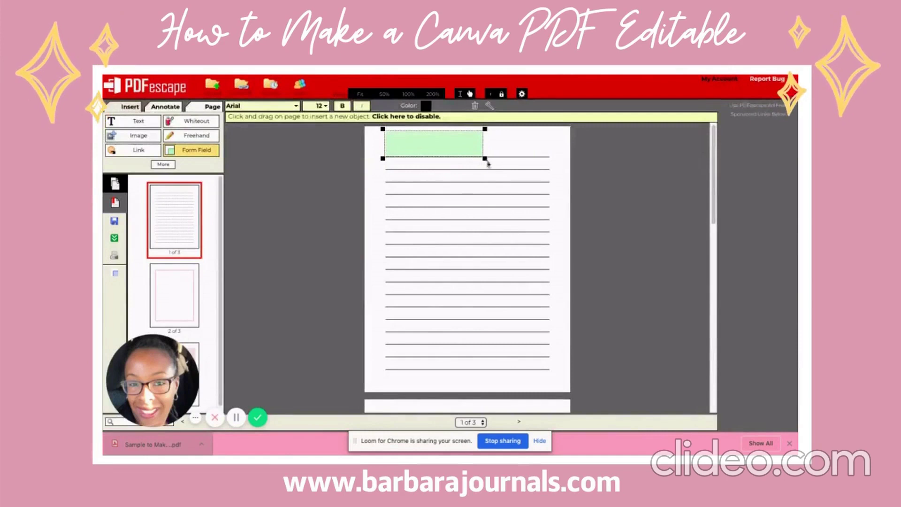
{"action": "left_click_drag", "start_coordinate": [493, 159], "coordinate": [555, 163]}
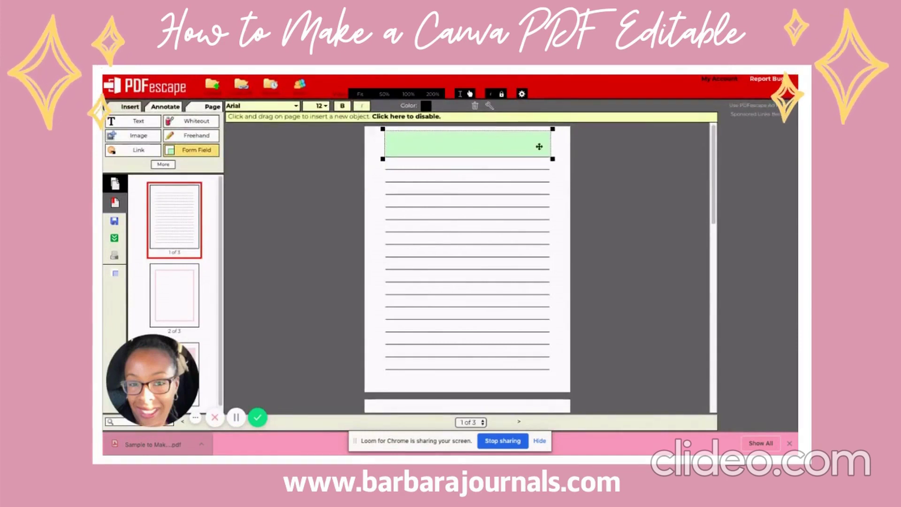
{"action": "left_click_drag", "start_coordinate": [382, 129], "coordinate": [381, 139]}
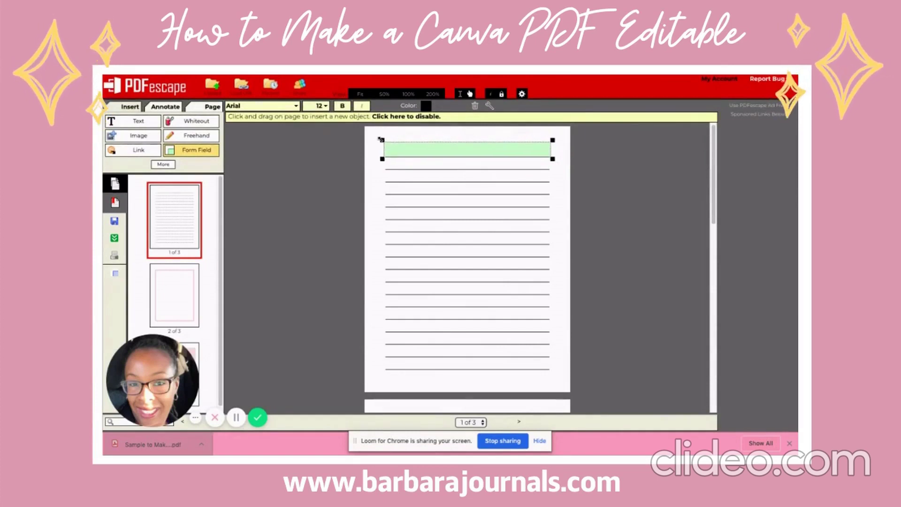
{"action": "left_click", "coordinate": [564, 174]}
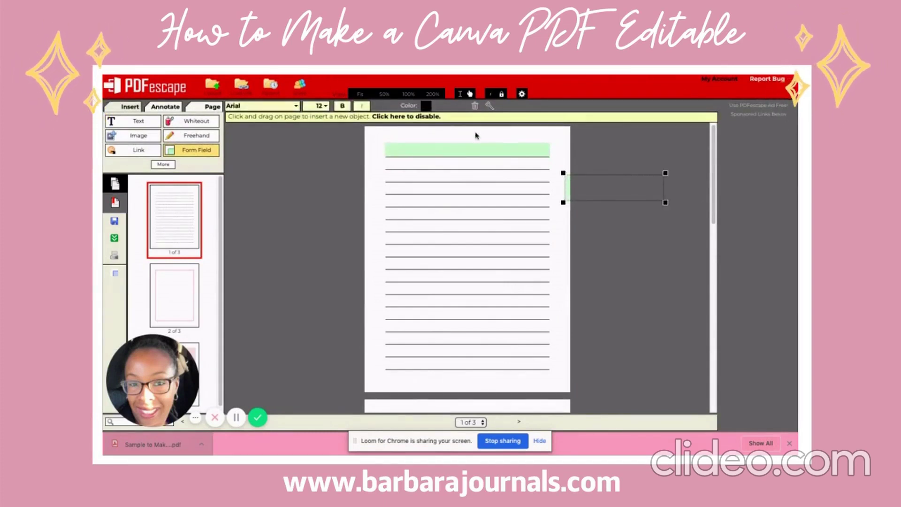
{"action": "left_click", "coordinate": [474, 106]}
{"action": "left_click", "coordinate": [408, 150]}
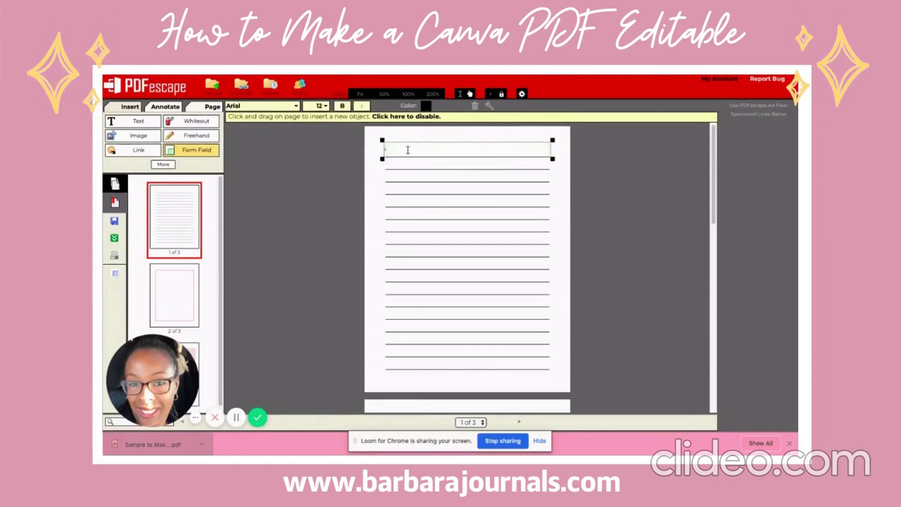
- Set the field's font size to 20, test it with 'Hadkinalglen', and shorten it onto the line
{"action": "left_click", "coordinate": [322, 107]}
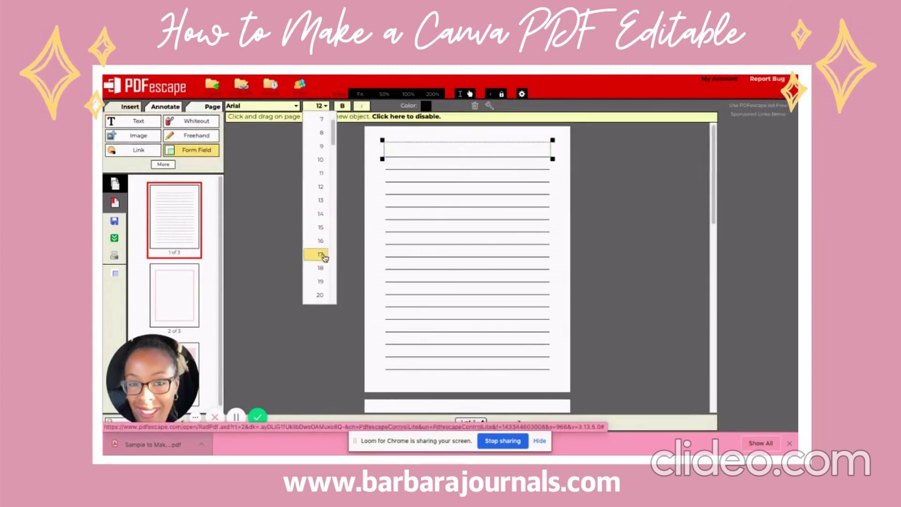
{"action": "left_click", "coordinate": [321, 295]}
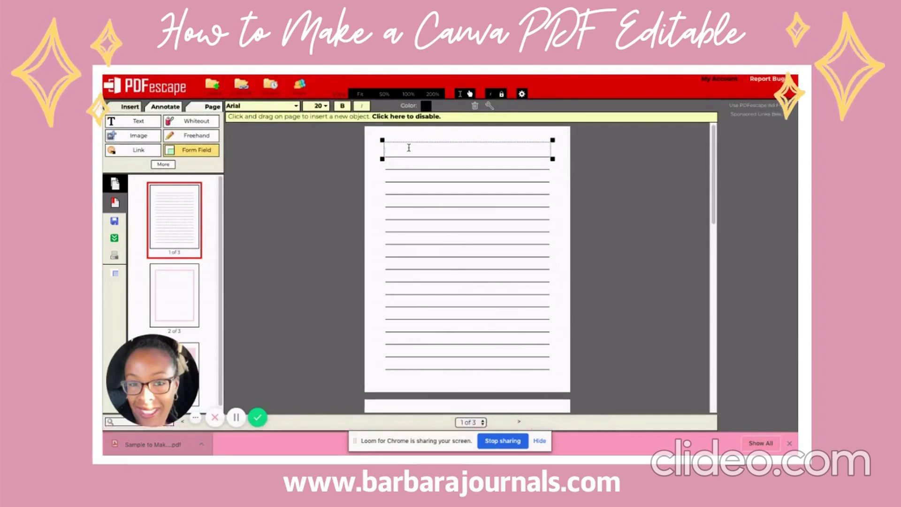
{"action": "left_click", "coordinate": [319, 107]}
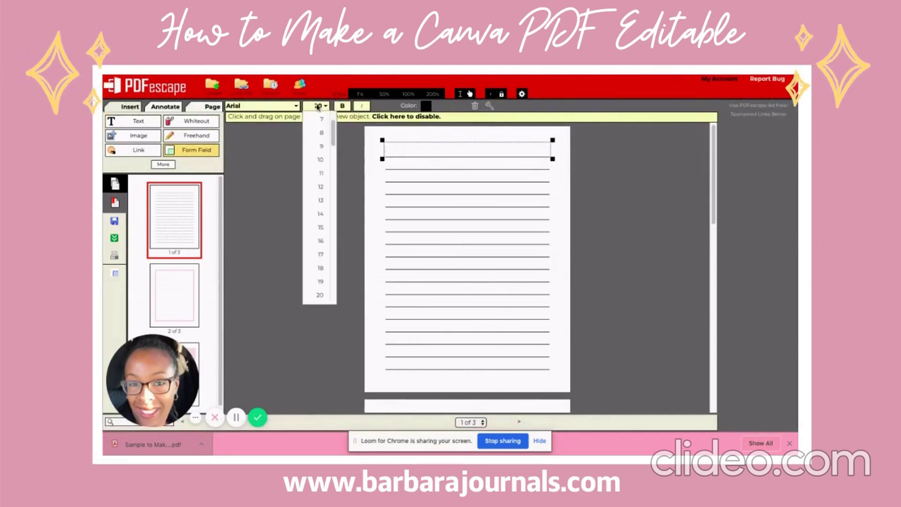
{"action": "left_click", "coordinate": [320, 294]}
{"action": "type", "text": "Hadkinalglen"}
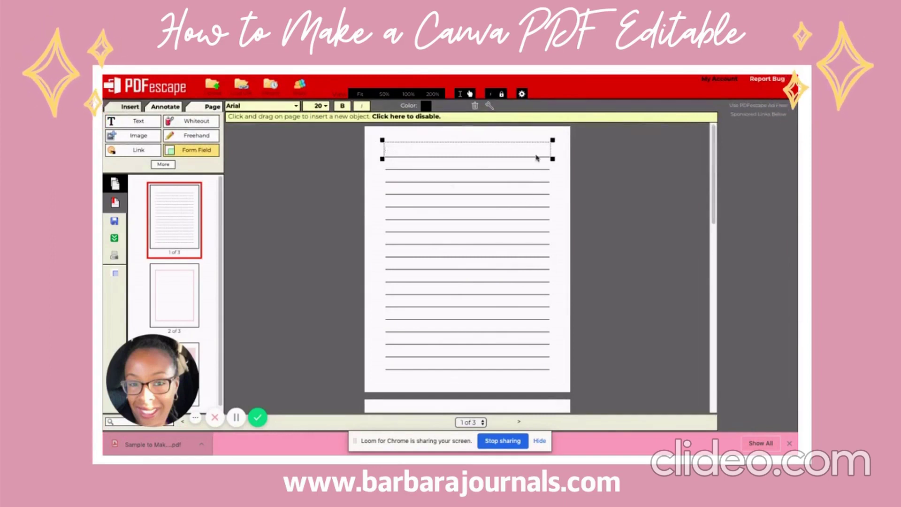
{"action": "left_click_drag", "start_coordinate": [556, 141], "coordinate": [552, 147]}
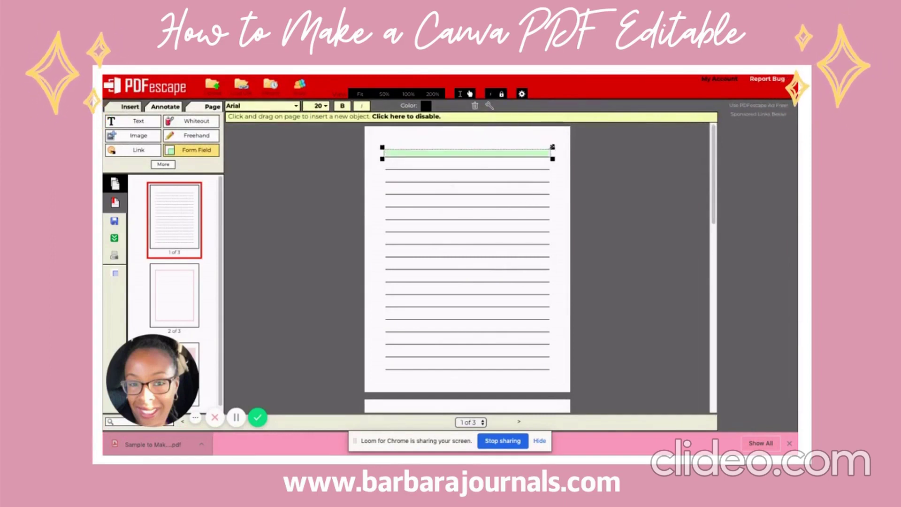
{"action": "left_click", "coordinate": [500, 151]}
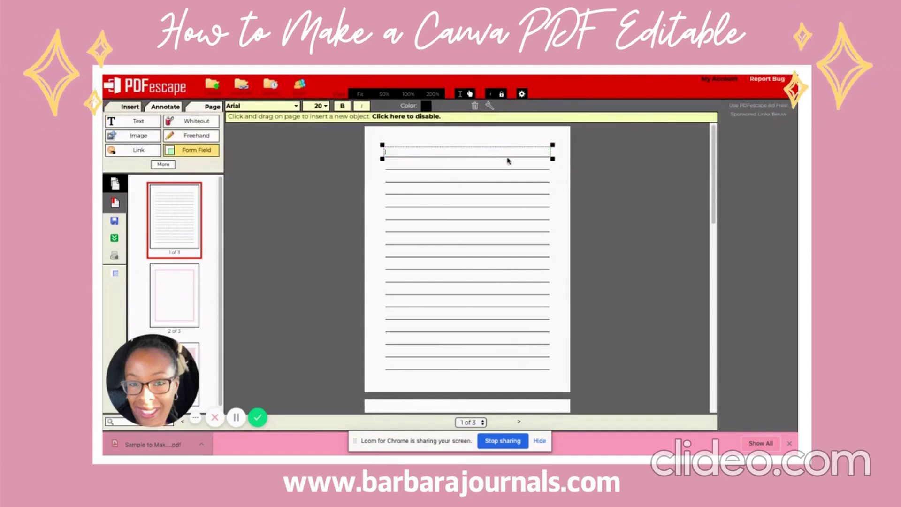
- Duplicate the top text field and align the copy on page 1's second line
{"action": "right_click", "coordinate": [507, 149]}
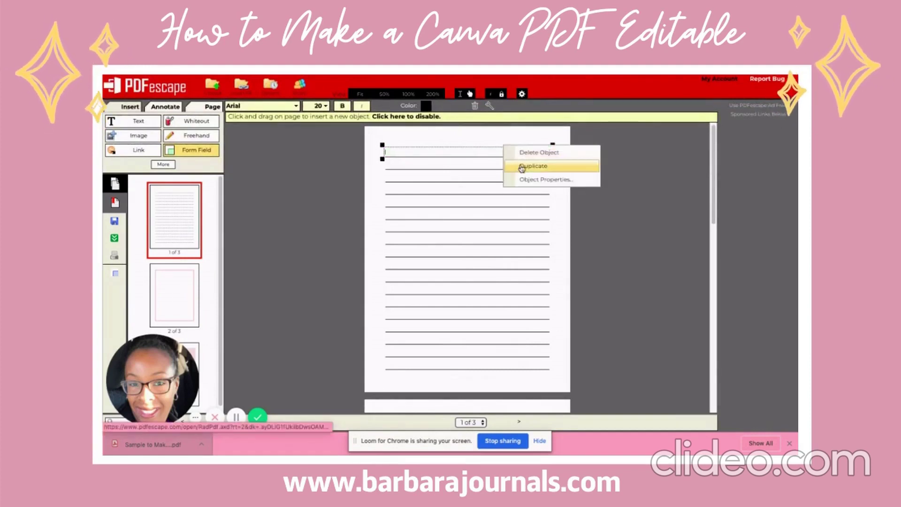
{"action": "left_click", "coordinate": [520, 165]}
{"action": "left_click_drag", "start_coordinate": [489, 154], "coordinate": [477, 154]}
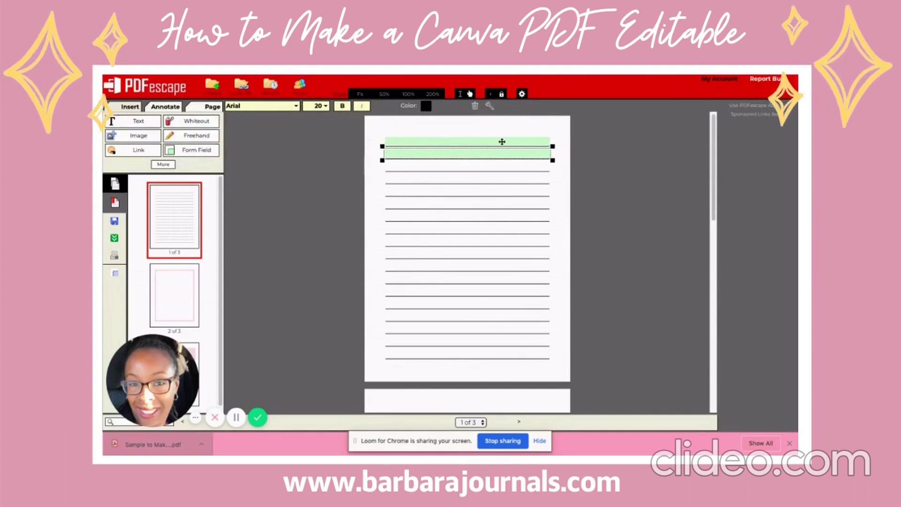
{"action": "left_click", "coordinate": [484, 172]}
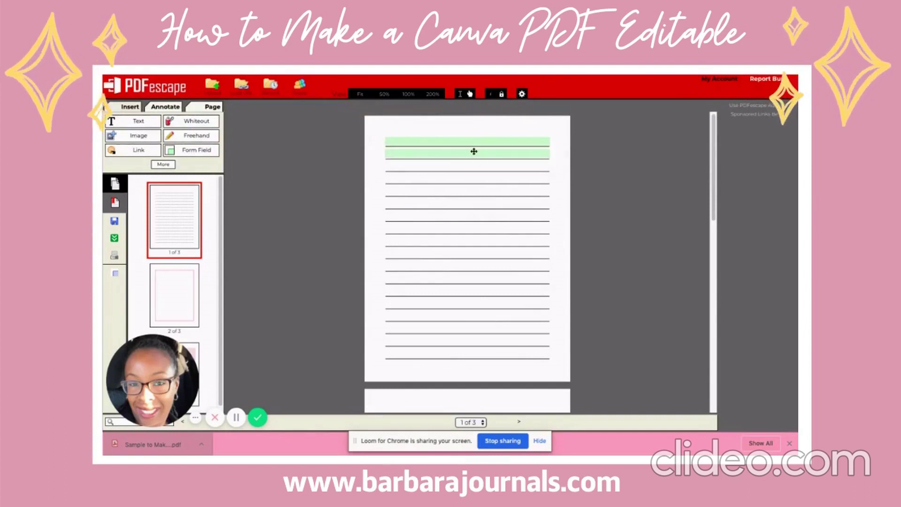
{"action": "left_click", "coordinate": [474, 151]}
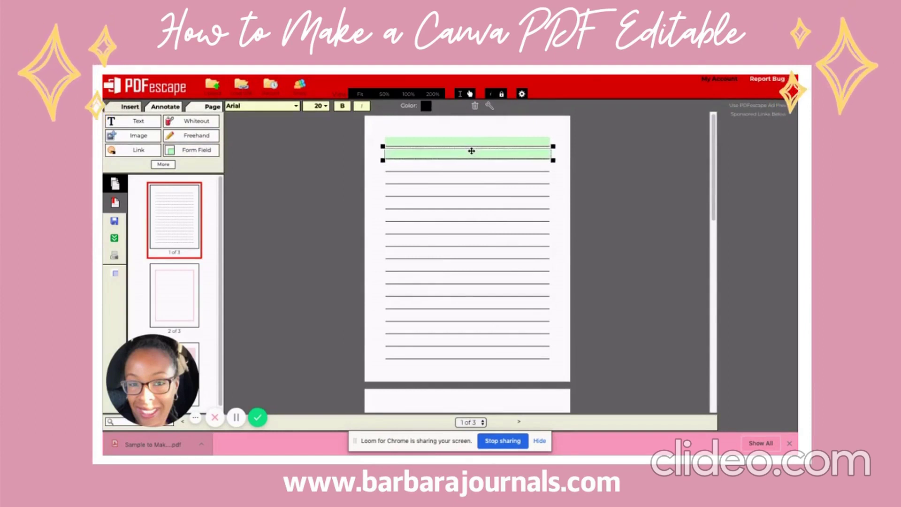
{"action": "left_click", "coordinate": [409, 95]}
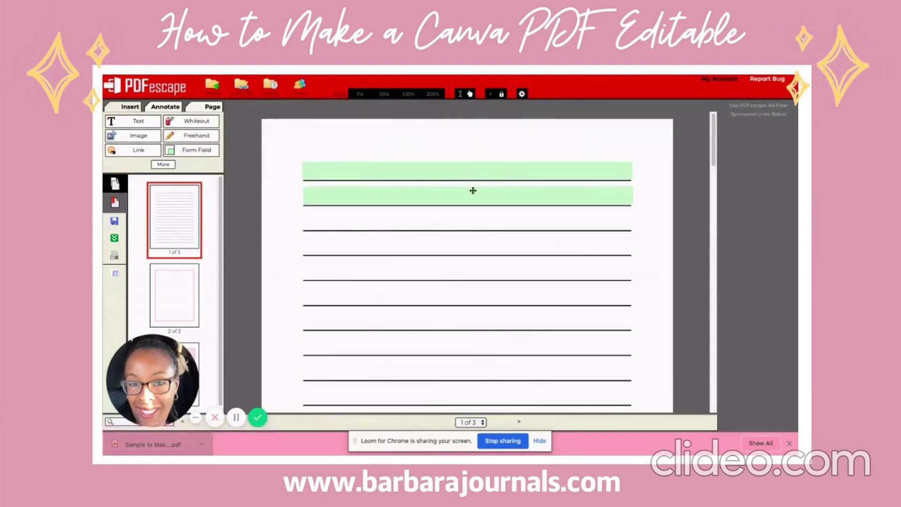
{"action": "left_click", "coordinate": [473, 170]}
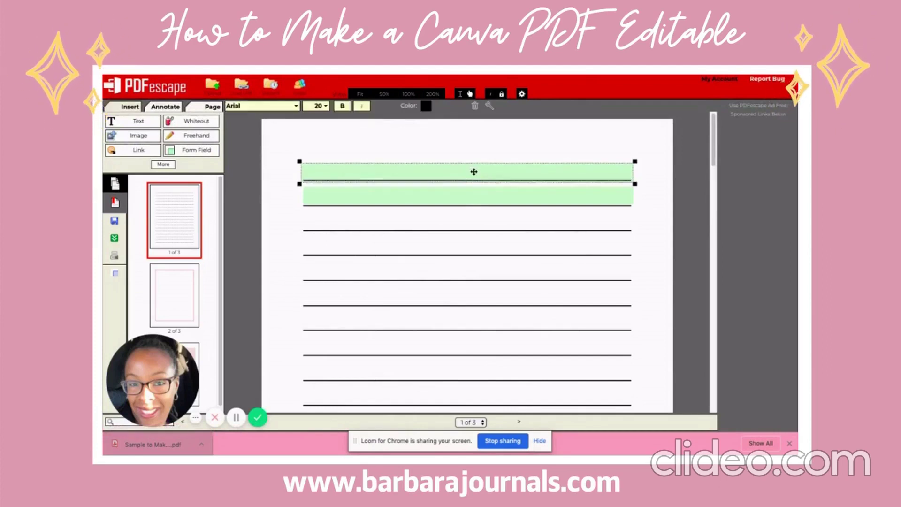
{"action": "left_click", "coordinate": [467, 198]}
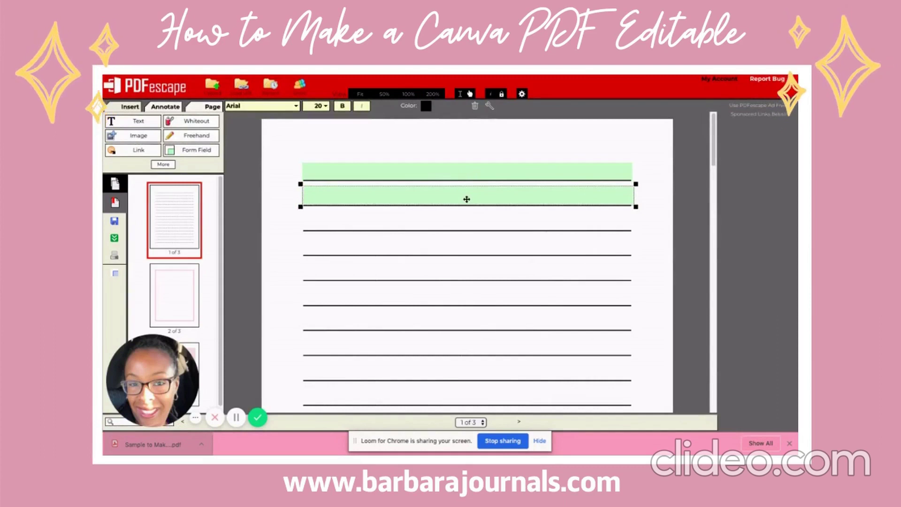
{"action": "left_click_drag", "start_coordinate": [465, 199], "coordinate": [467, 198]}
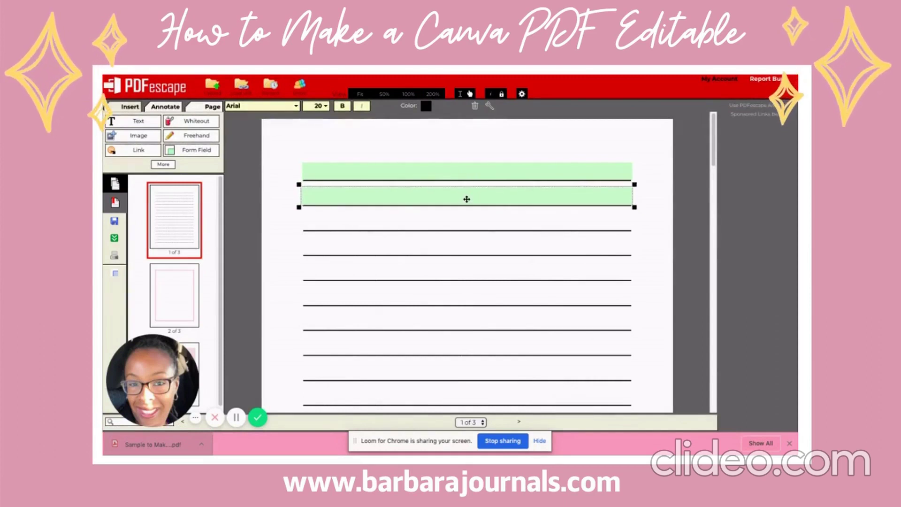
{"action": "left_click", "coordinate": [468, 215]}
- Duplicate the top field onto the third ruled line, then scroll down to page 2
{"action": "right_click", "coordinate": [432, 170]}
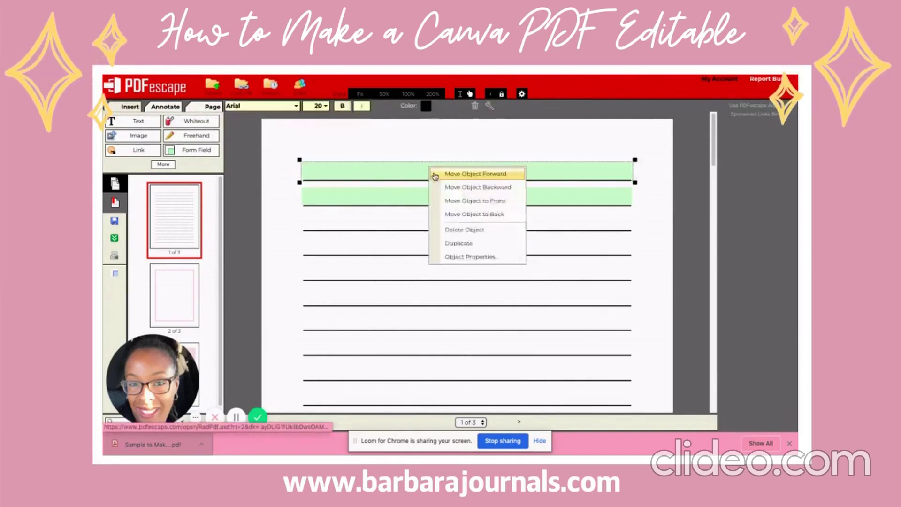
{"action": "left_click", "coordinate": [462, 243]}
{"action": "left_click_drag", "start_coordinate": [443, 187], "coordinate": [430, 221]}
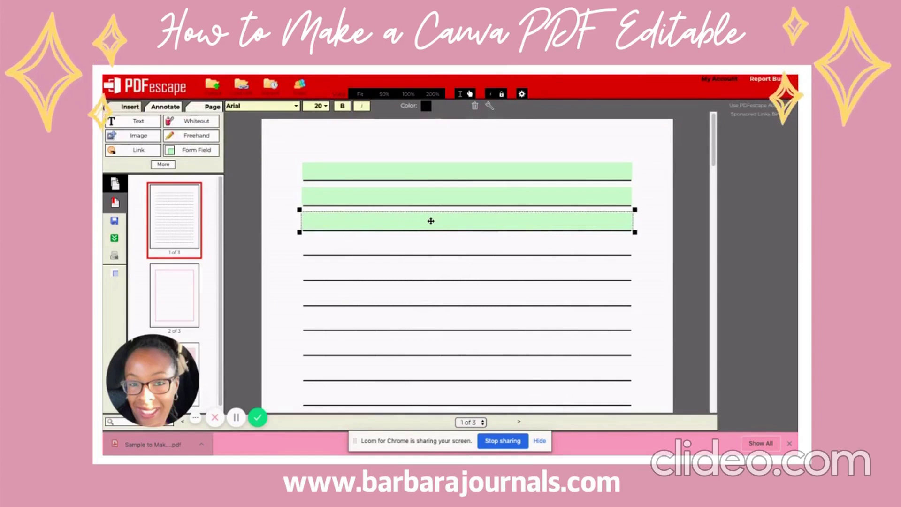
{"action": "left_click", "coordinate": [525, 161]}
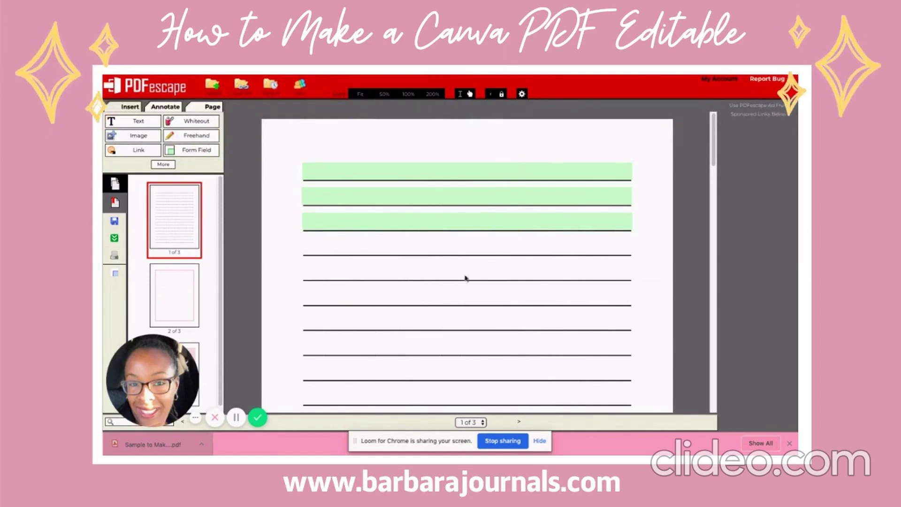
{"action": "scroll", "coordinate": [491, 283], "scroll_direction": "down", "scroll_amount": 5}
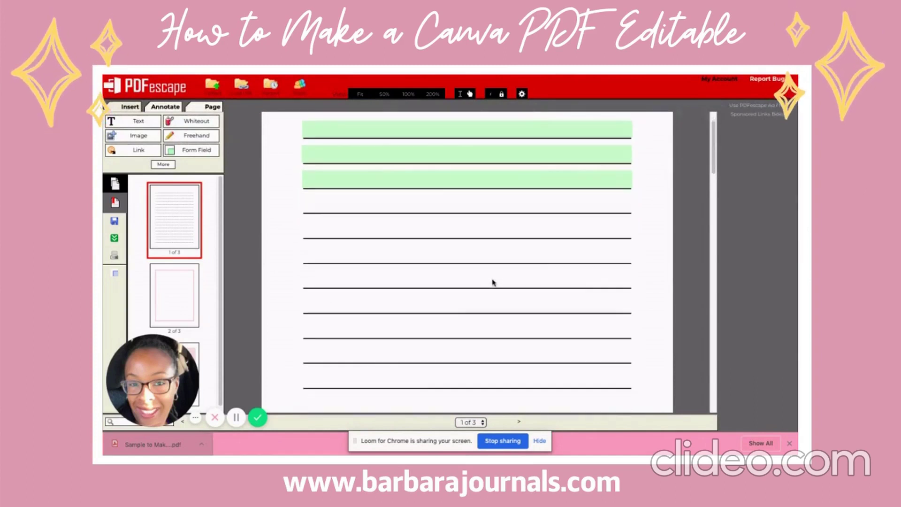
{"action": "scroll", "coordinate": [493, 281], "scroll_direction": "down", "scroll_amount": 8}
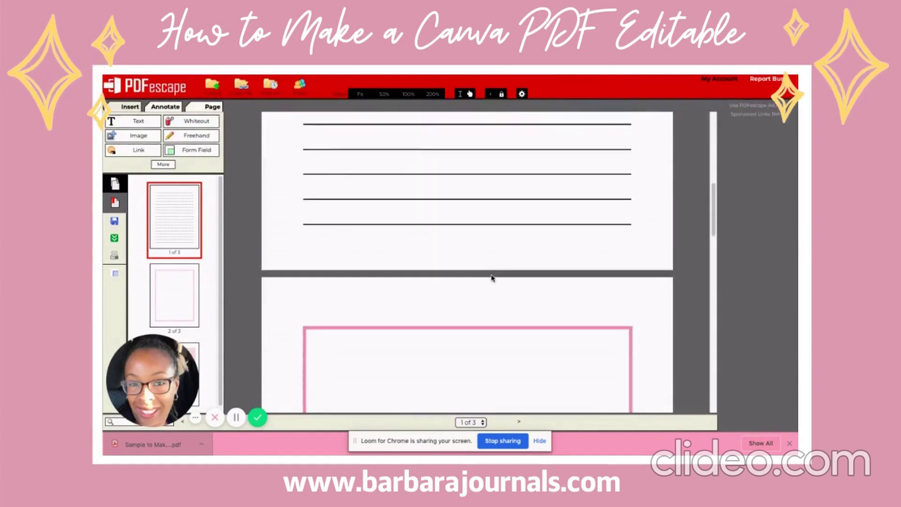
{"action": "scroll", "coordinate": [491, 277], "scroll_direction": "down", "scroll_amount": 6}
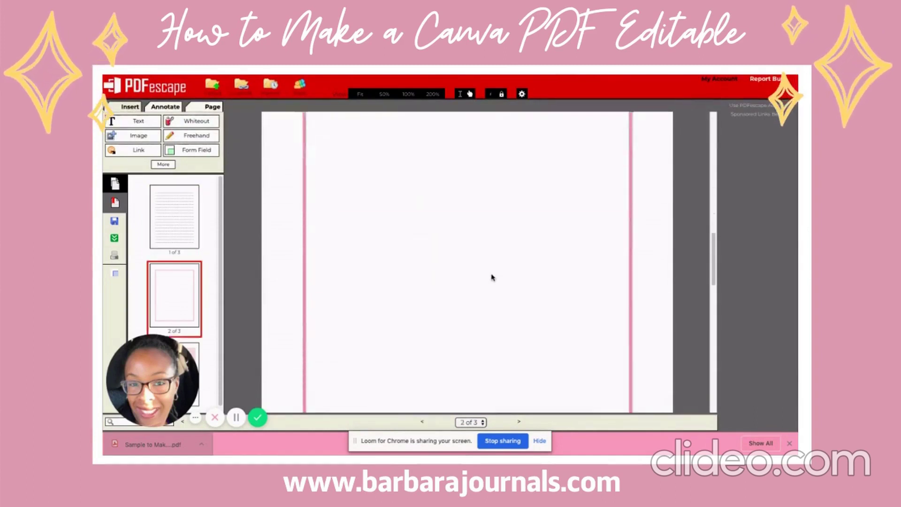
- Create a Text Paragraph field stretched over page 2's entire bordered area
{"action": "left_click", "coordinate": [361, 95]}
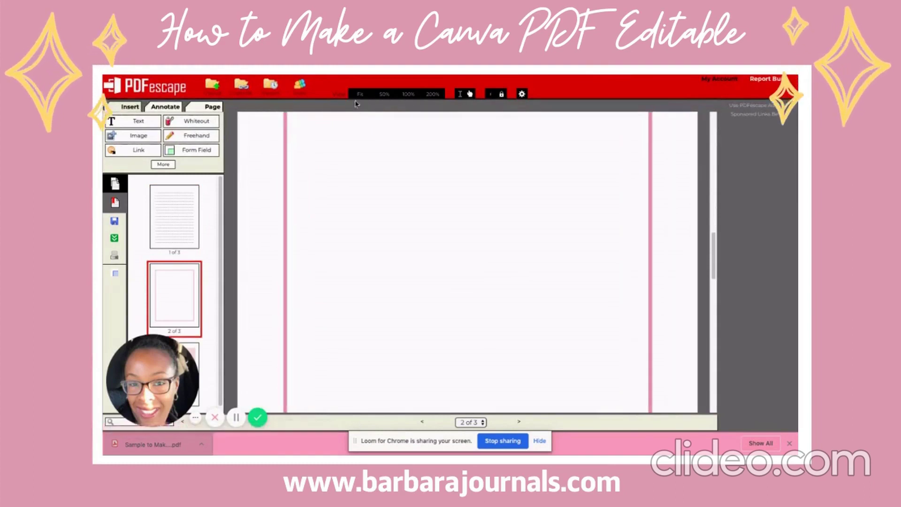
{"action": "left_click", "coordinate": [384, 96]}
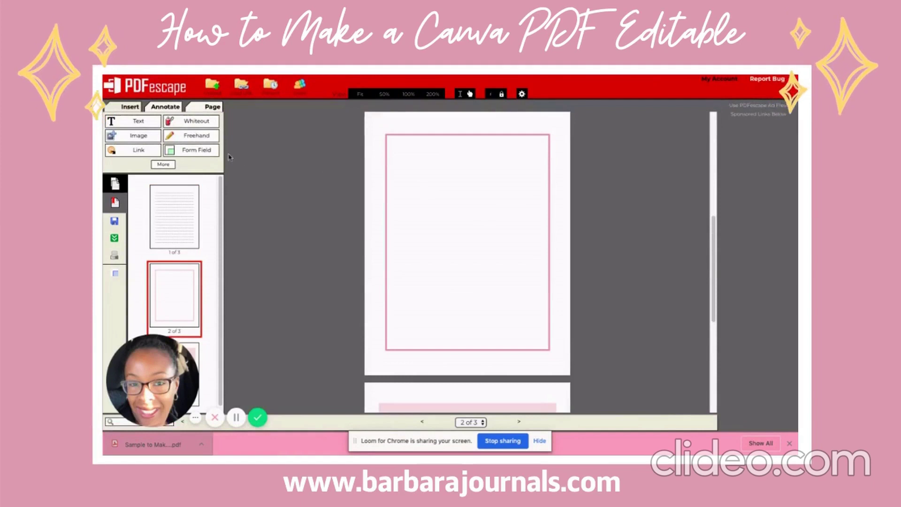
{"action": "left_click", "coordinate": [201, 150]}
{"action": "left_click", "coordinate": [419, 244]}
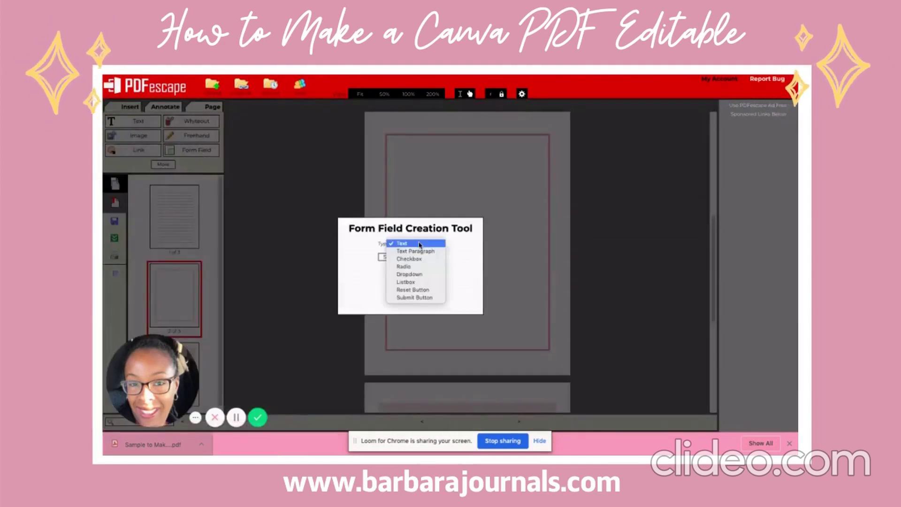
{"action": "left_click", "coordinate": [419, 252]}
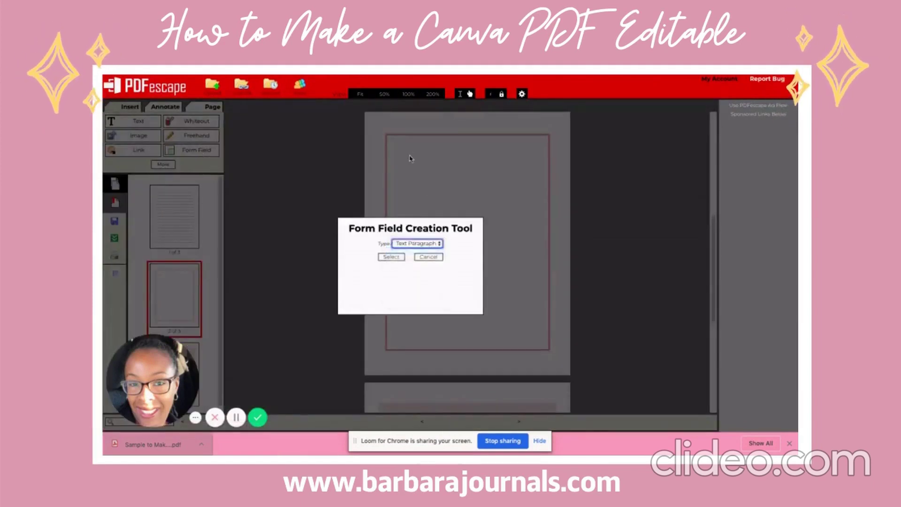
{"action": "left_click", "coordinate": [393, 260]}
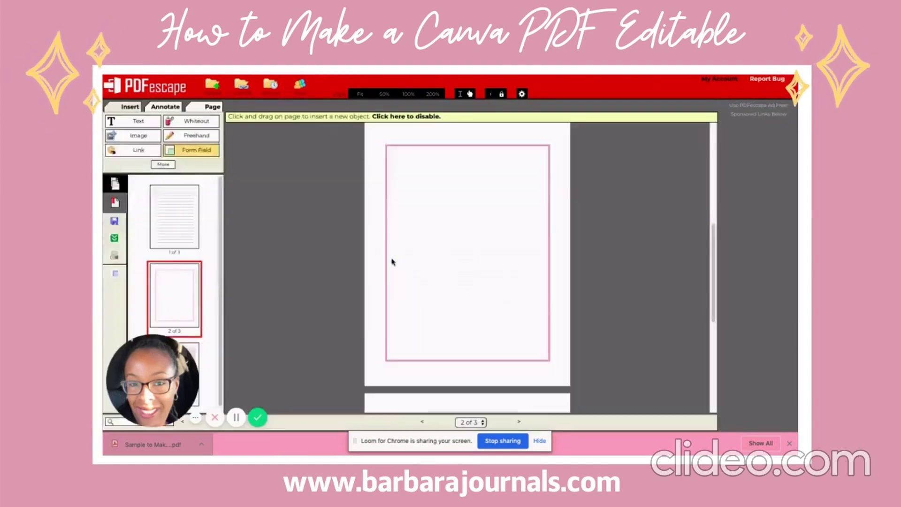
{"action": "left_click", "coordinate": [397, 150]}
{"action": "key", "text": "Left"}
{"action": "key", "text": "Left"}
{"action": "key", "text": "Left"}
{"action": "key", "text": "Left"}
{"action": "key", "text": "Left"}
{"action": "key", "text": "Left"}
{"action": "key", "text": "Left"}
{"action": "key", "text": "Left"}
{"action": "key", "text": "Left"}
{"action": "key", "text": "Left"}
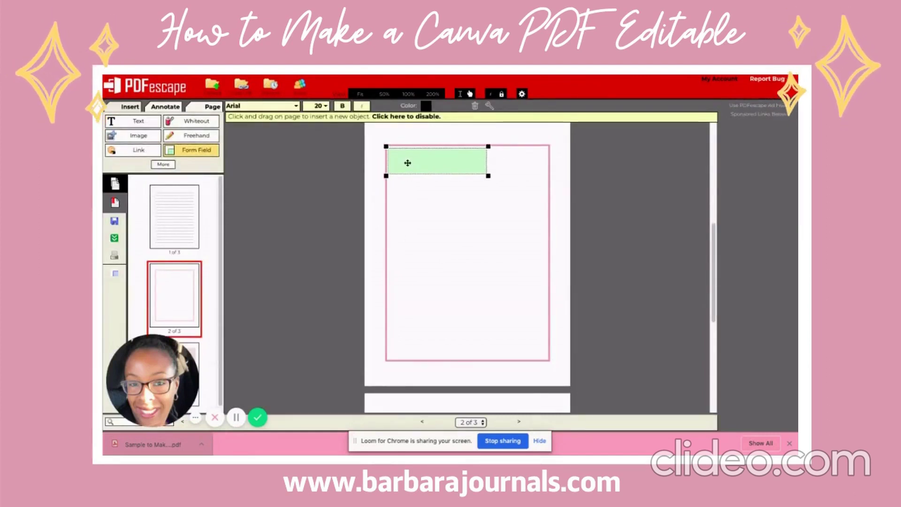
{"action": "left_click_drag", "start_coordinate": [488, 177], "coordinate": [547, 360]}
- Test the field with two lines of text, clear it, remove an extra field, and scroll on
{"action": "left_click", "coordinate": [468, 192]}
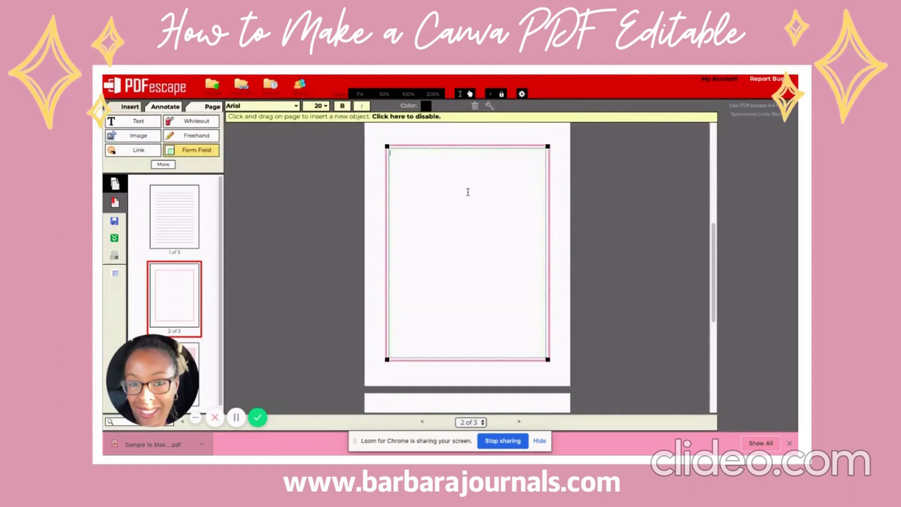
{"action": "type", "text": "mdlkadmkalpe"}
{"action": "key", "text": "Return"}
{"action": "type", "text": "nfakenakfnel"}
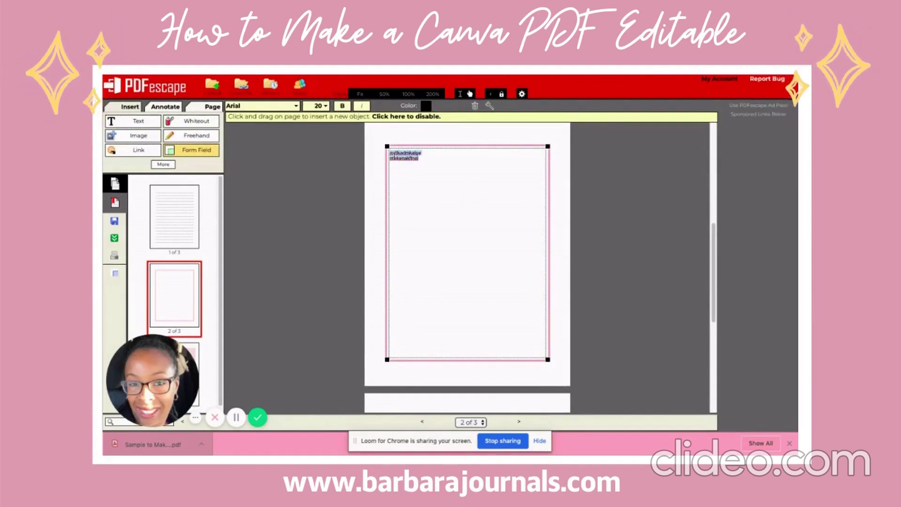
{"action": "key", "text": "BackSpace"}
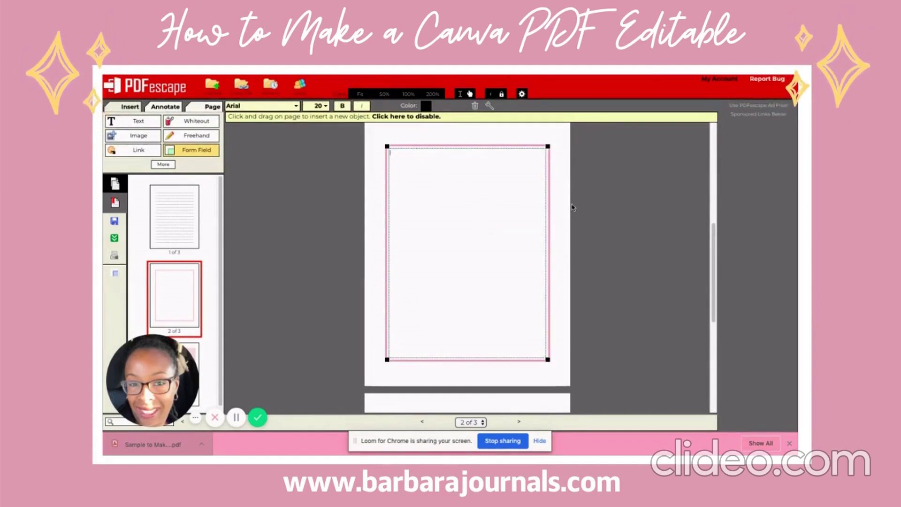
{"action": "left_click_drag", "start_coordinate": [377, 219], "coordinate": [479, 248]}
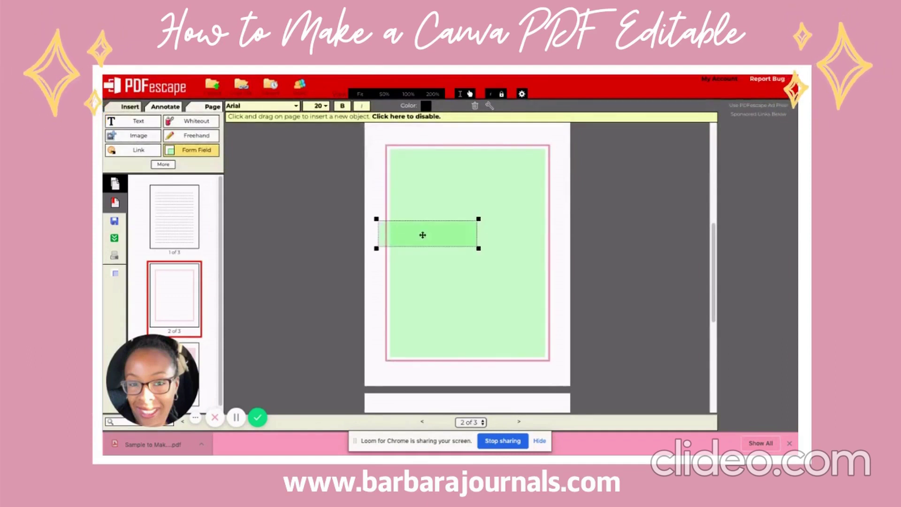
{"action": "left_click", "coordinate": [475, 105]}
{"action": "scroll", "coordinate": [446, 225], "scroll_direction": "down", "scroll_amount": 5}
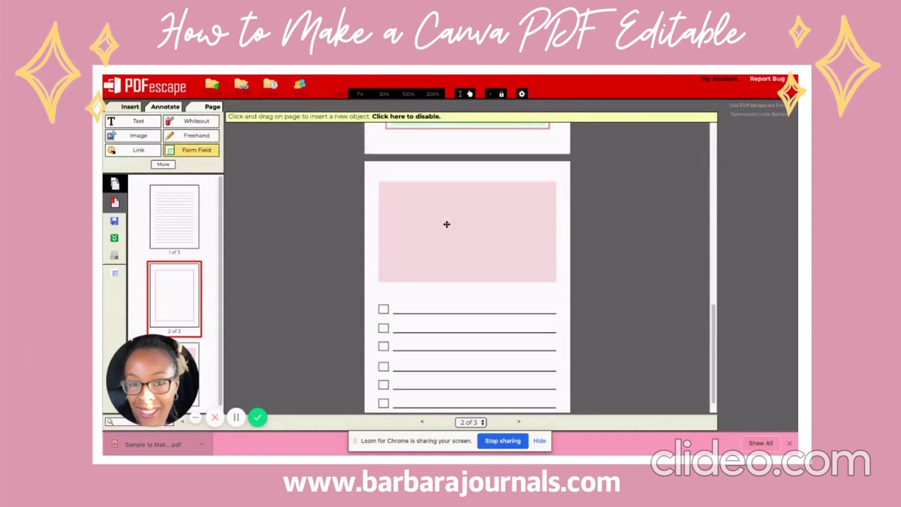
- Draw a Text Paragraph field covering page 3's pink box and delete the stray field at the first checkbox
{"action": "scroll", "coordinate": [446, 227], "scroll_direction": "down", "scroll_amount": 1}
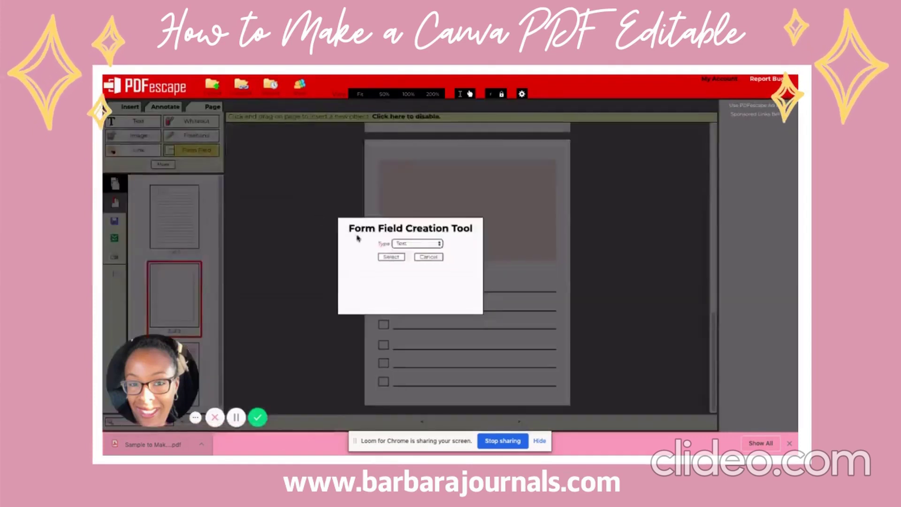
{"action": "left_click", "coordinate": [421, 248]}
{"action": "left_click", "coordinate": [415, 251]}
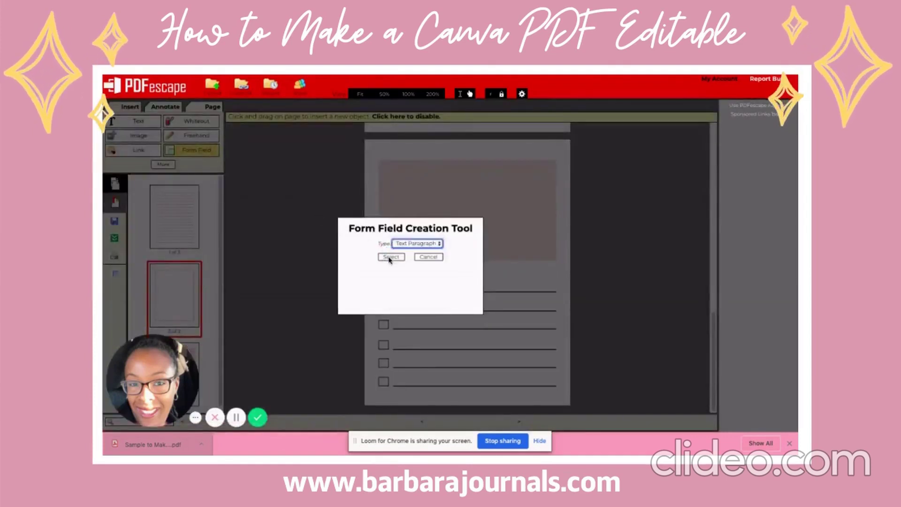
{"action": "left_click", "coordinate": [391, 257]}
{"action": "left_click_drag", "start_coordinate": [389, 177], "coordinate": [491, 207]}
{"action": "left_click_drag", "start_coordinate": [425, 188], "coordinate": [414, 171]}
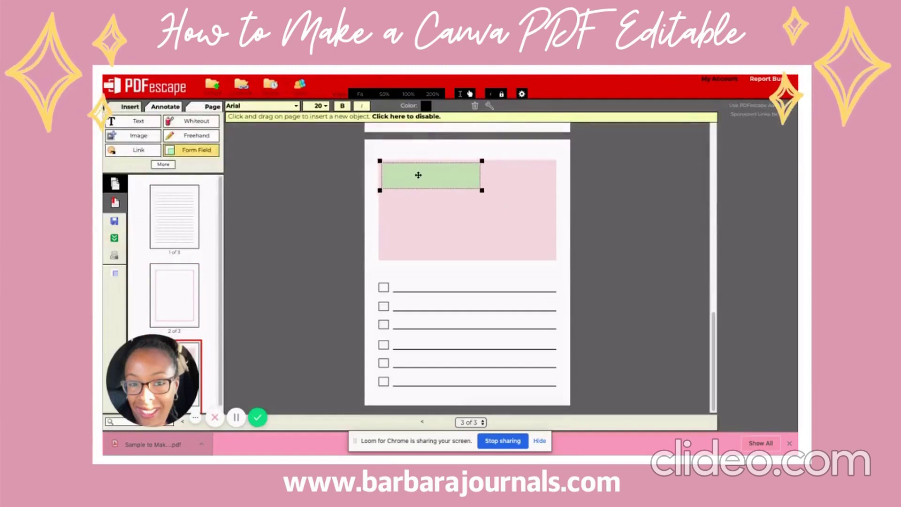
{"action": "left_click_drag", "start_coordinate": [482, 190], "coordinate": [557, 259]}
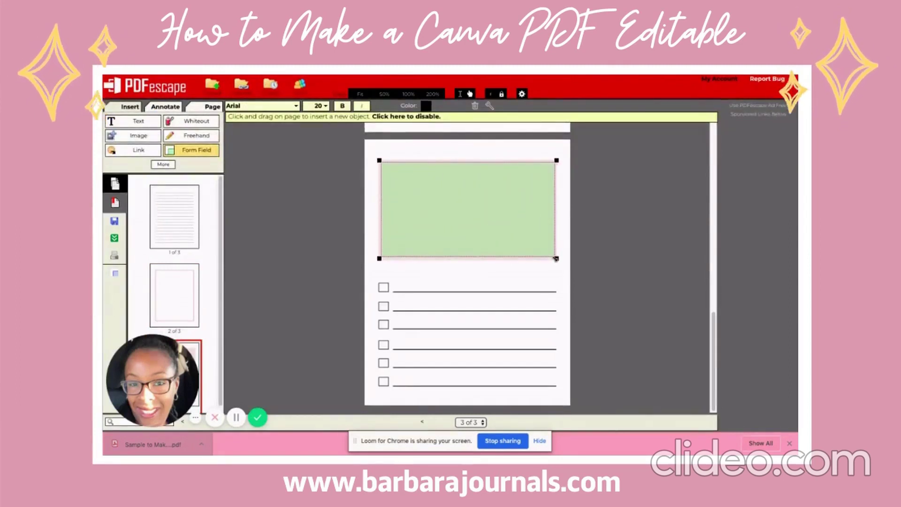
{"action": "left_click", "coordinate": [382, 287]}
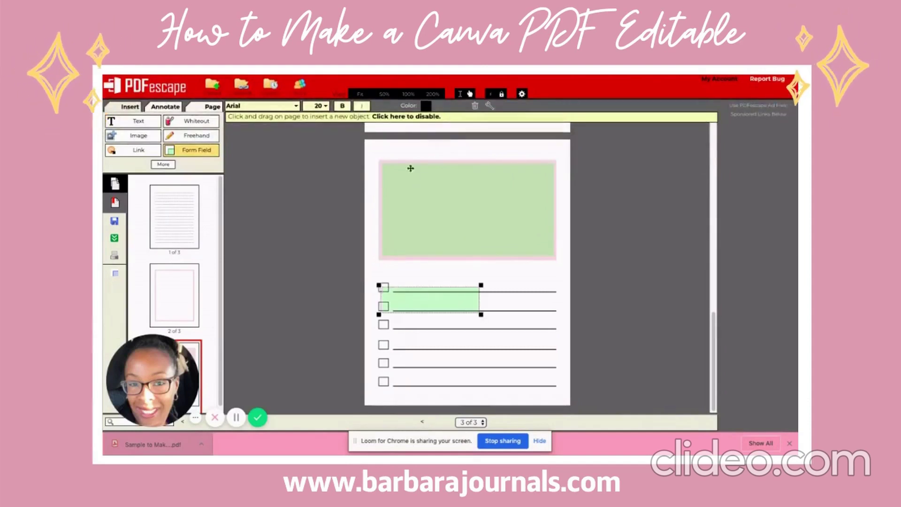
{"action": "left_click", "coordinate": [474, 106]}
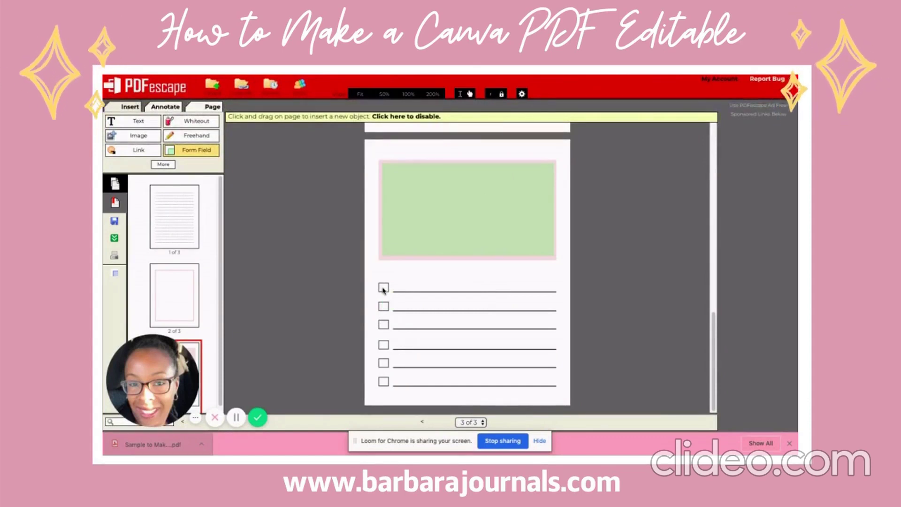
- Draw a Checkbox field over the first checklist box, inspect it zoomed in, and remove the stray one
{"action": "left_click", "coordinate": [193, 152]}
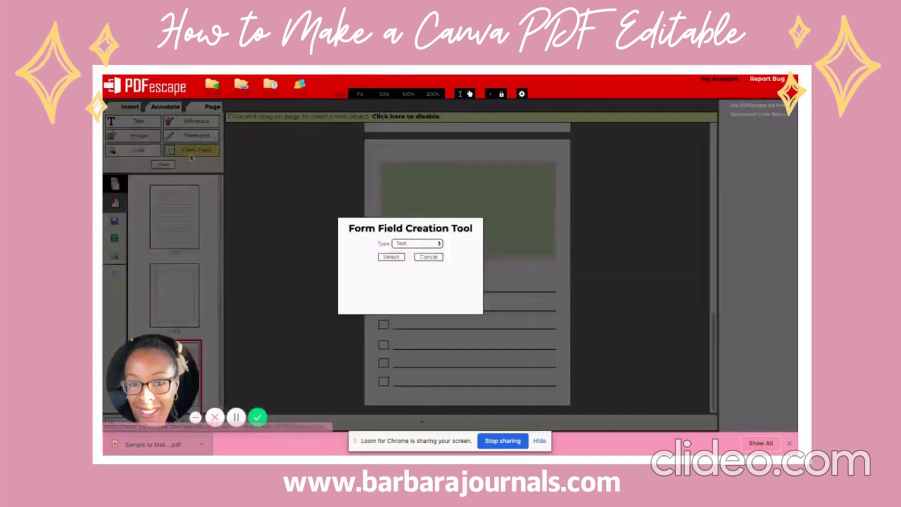
{"action": "left_click", "coordinate": [440, 243]}
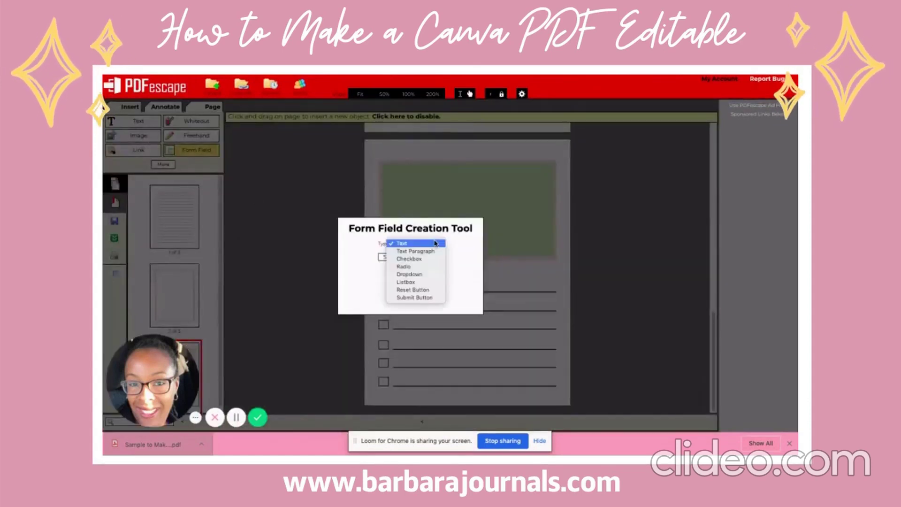
{"action": "left_click", "coordinate": [415, 259]}
{"action": "left_click", "coordinate": [393, 260]}
{"action": "mouse_move", "coordinate": [382, 285]}
{"action": "left_mouse_down"}
{"action": "mouse_move", "coordinate": [399, 303]}
{"action": "mouse_move", "coordinate": [383, 287]}
{"action": "left_mouse_up"}
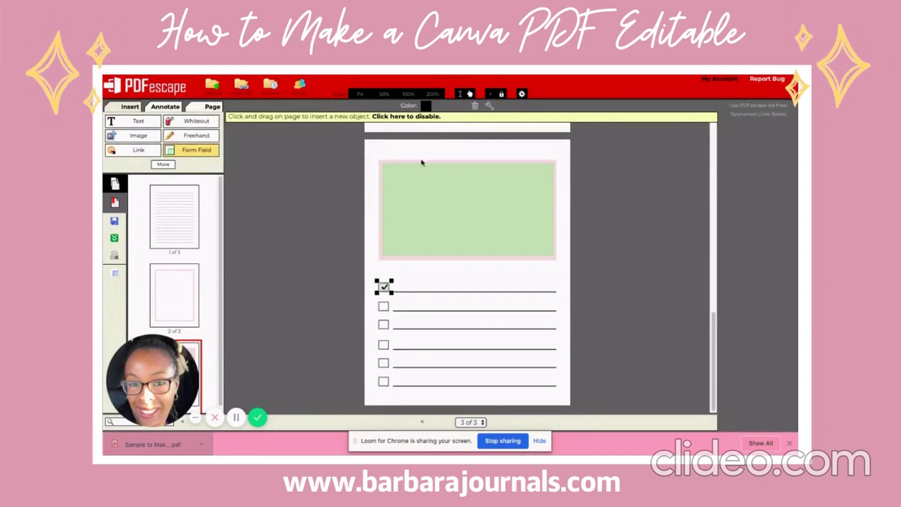
{"action": "left_click", "coordinate": [407, 94]}
{"action": "scroll", "coordinate": [432, 240], "scroll_direction": "down", "scroll_amount": 3}
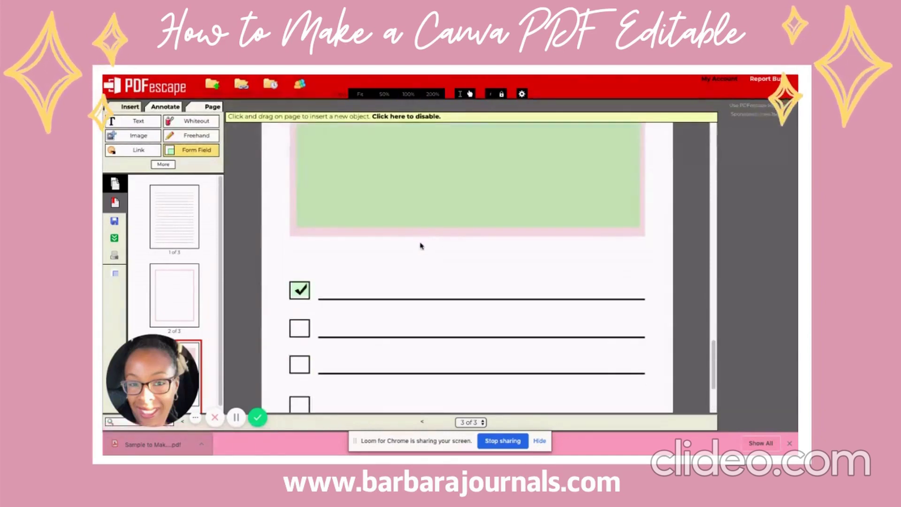
{"action": "scroll", "coordinate": [469, 215], "scroll_direction": "up", "scroll_amount": 2}
{"action": "left_click", "coordinate": [464, 220]}
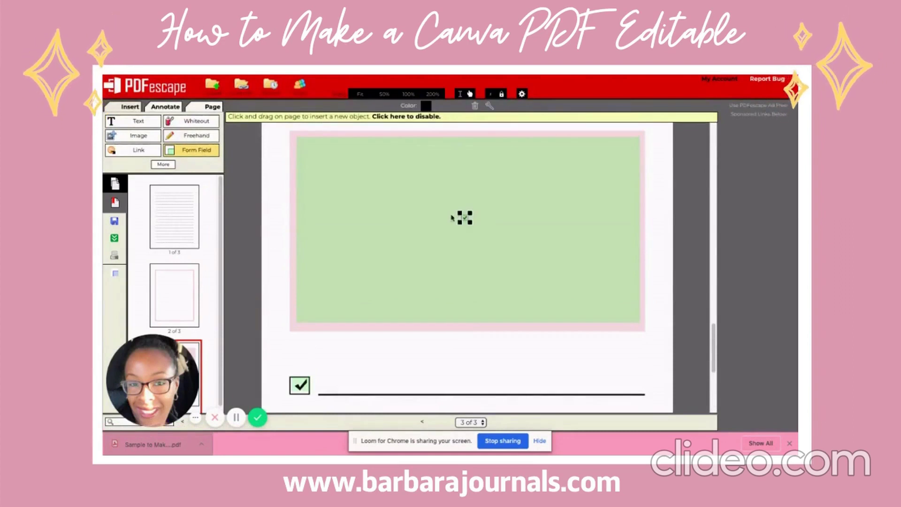
{"action": "left_click", "coordinate": [473, 106]}
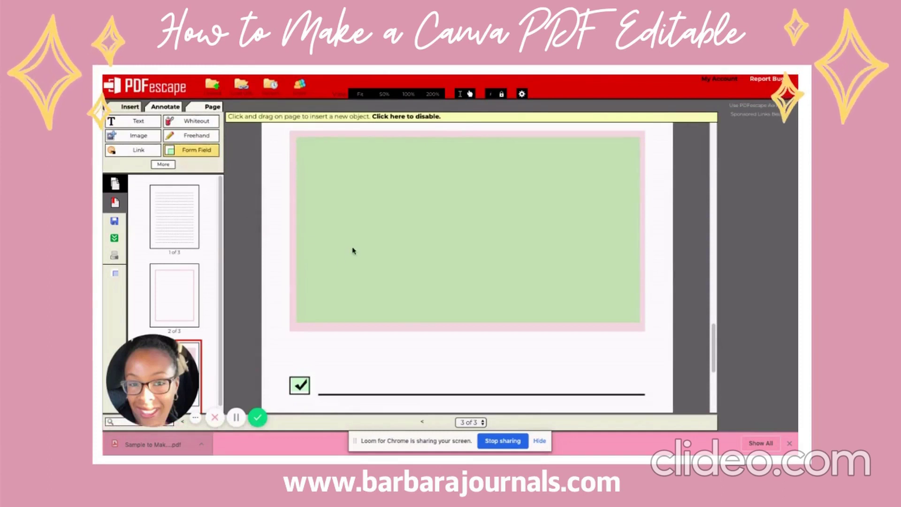
- Add checkbox fields on the first box and move another into the second box
{"action": "scroll", "coordinate": [354, 251], "scroll_direction": "down", "scroll_amount": 1}
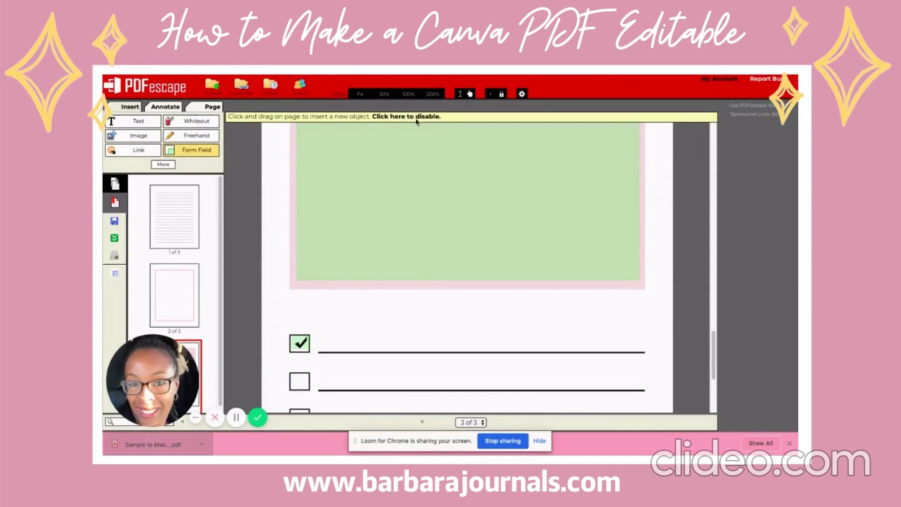
{"action": "scroll", "coordinate": [392, 157], "scroll_direction": "down", "scroll_amount": 2}
{"action": "scroll", "coordinate": [373, 176], "scroll_direction": "down", "scroll_amount": 1}
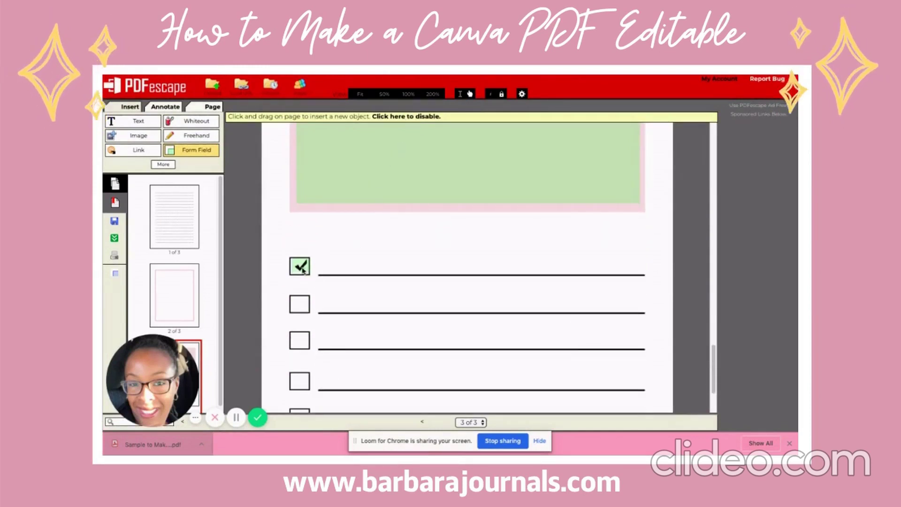
{"action": "left_click", "coordinate": [299, 266]}
{"action": "left_click", "coordinate": [454, 136]}
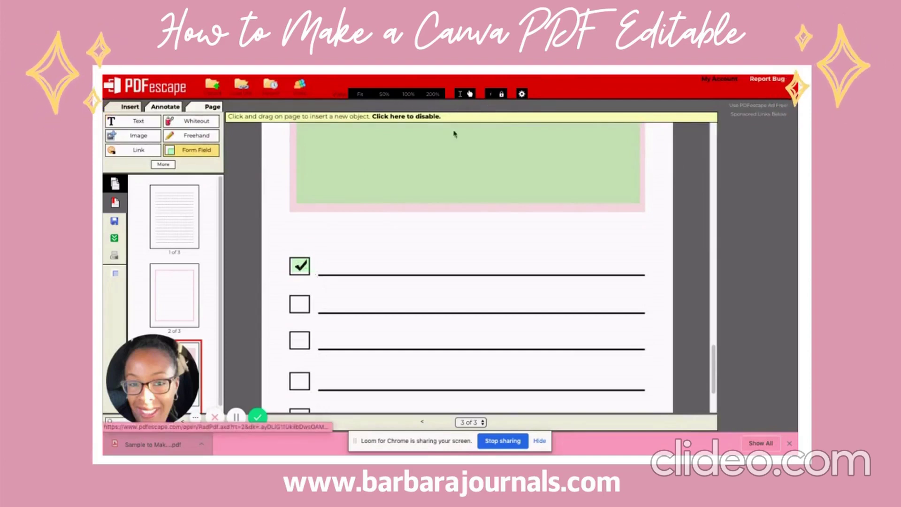
{"action": "left_click", "coordinate": [299, 267]}
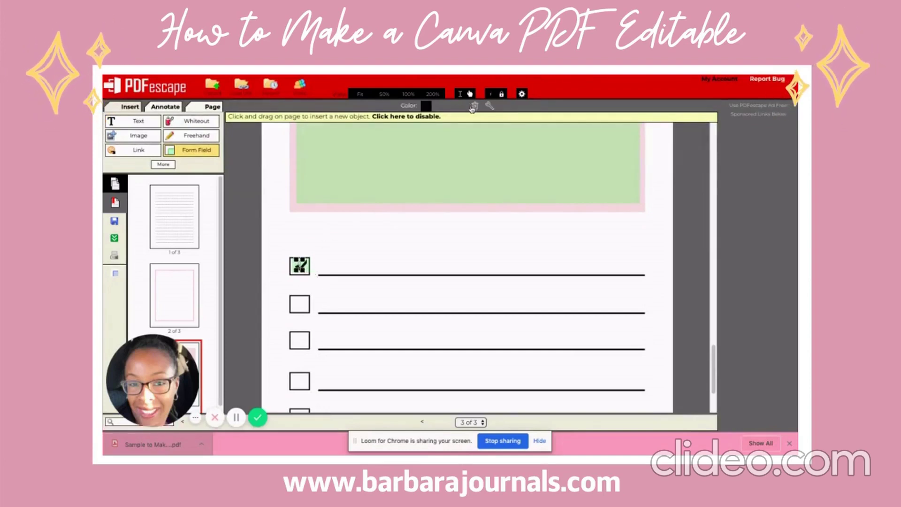
{"action": "left_click", "coordinate": [311, 269]}
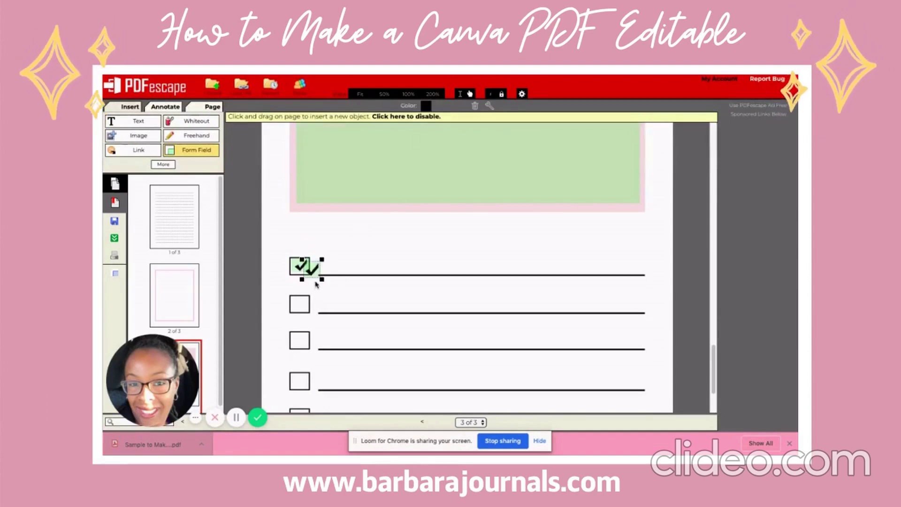
{"action": "left_click_drag", "start_coordinate": [313, 269], "coordinate": [302, 304]}
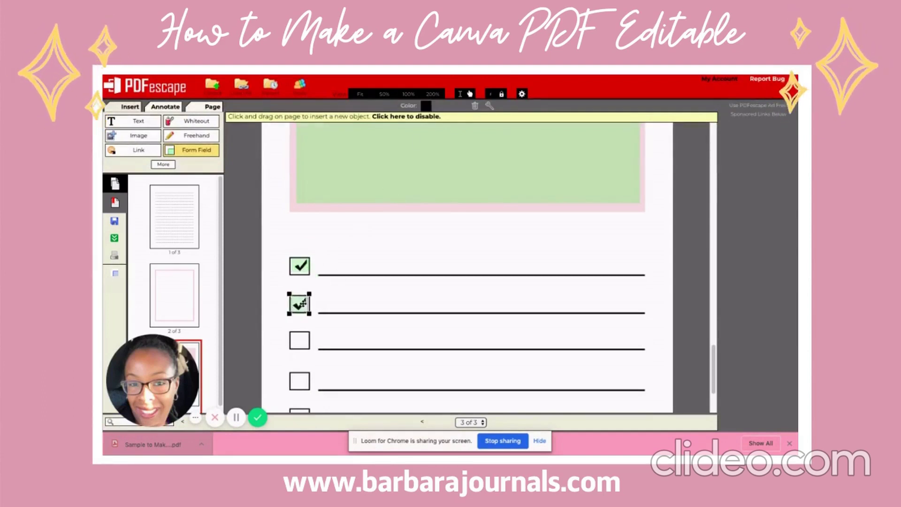
{"action": "right_click", "coordinate": [303, 268]}
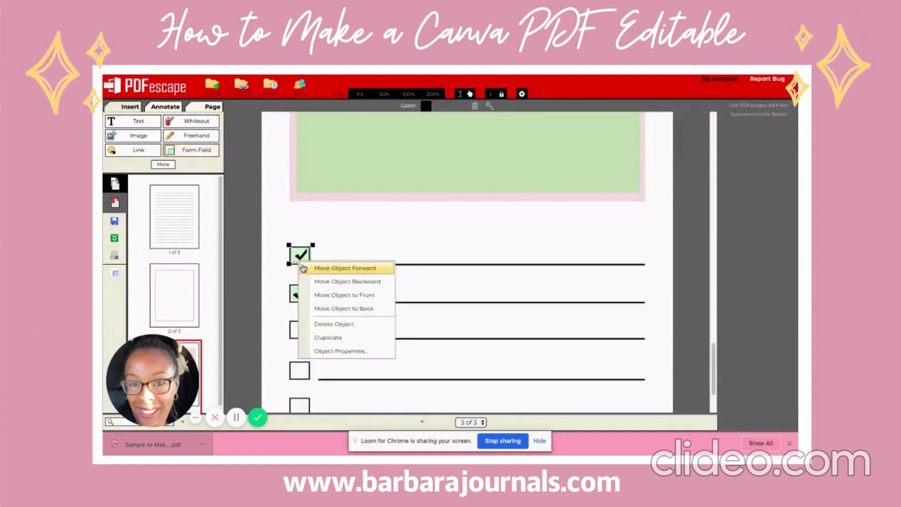
- Delete the misplaced checkbox field, resize the second box's field, and reposition a copy onto the first box
{"action": "left_click", "coordinate": [321, 325]}
{"action": "left_click", "coordinate": [300, 296]}
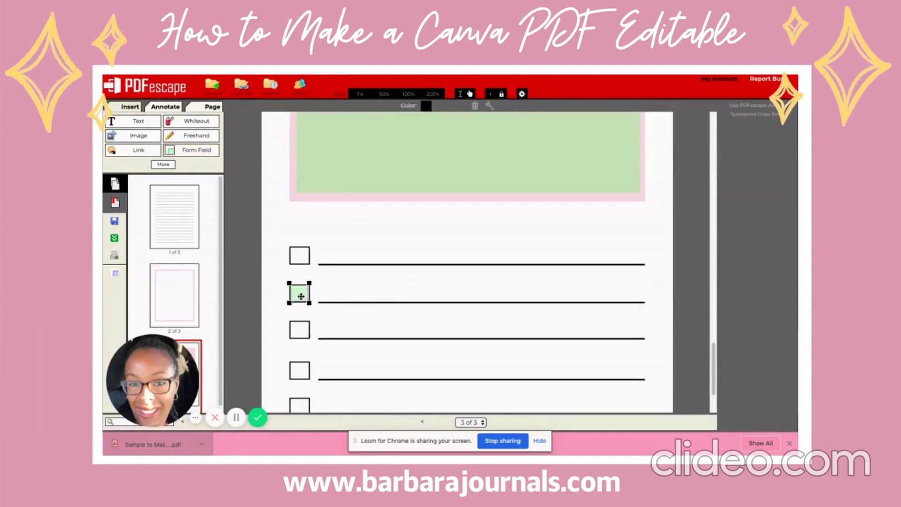
{"action": "left_click_drag", "start_coordinate": [310, 284], "coordinate": [286, 283]}
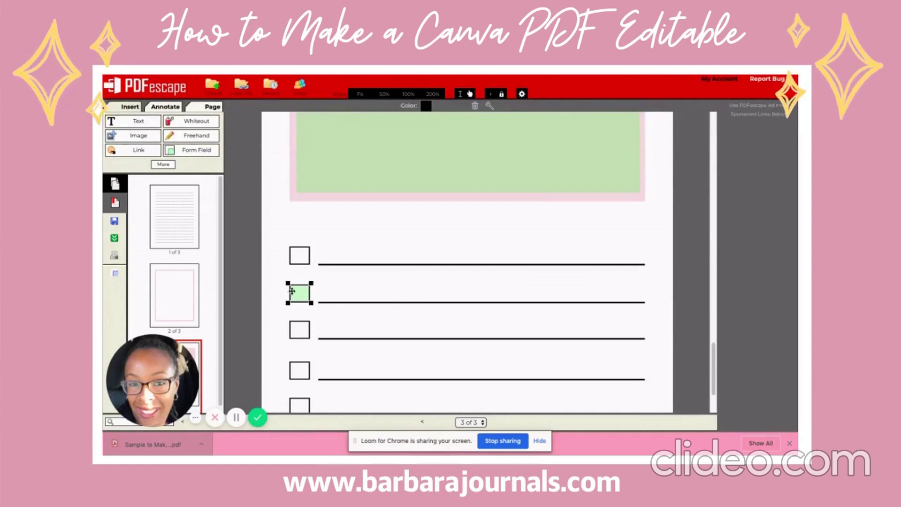
{"action": "left_click", "coordinate": [322, 249]}
{"action": "left_click", "coordinate": [300, 294]}
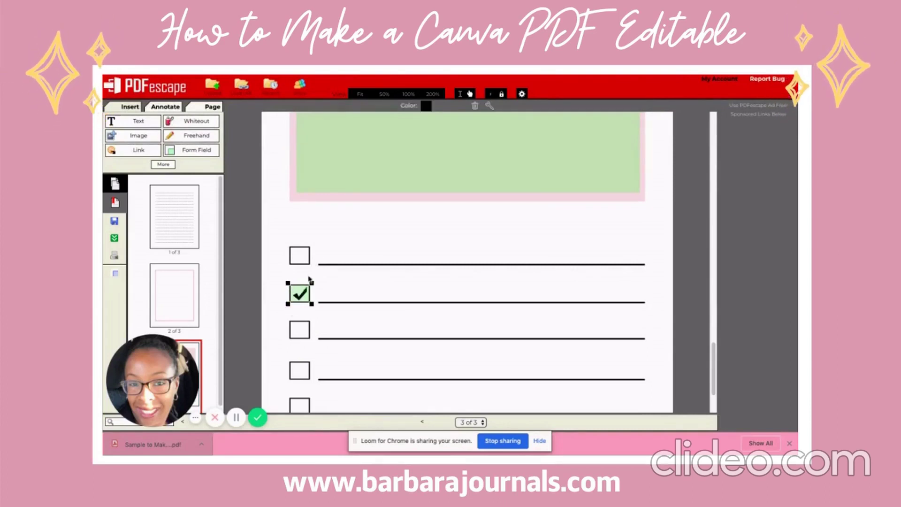
{"action": "right_click", "coordinate": [301, 290]}
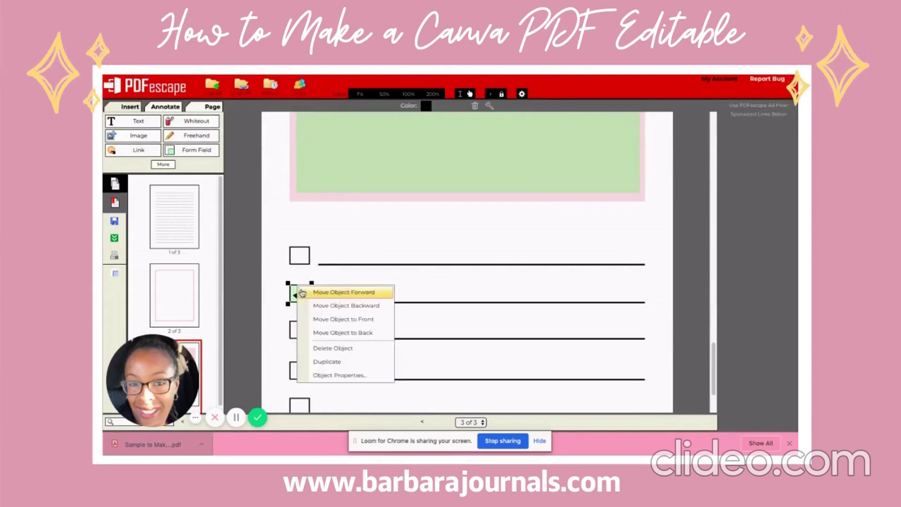
{"action": "left_click", "coordinate": [326, 361]}
{"action": "left_click_drag", "start_coordinate": [319, 305], "coordinate": [300, 258]}
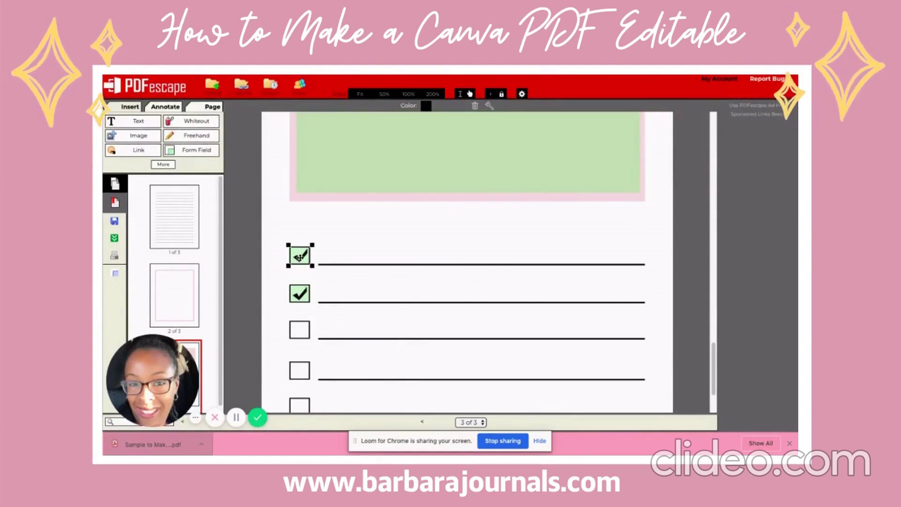
{"action": "scroll", "coordinate": [313, 313], "scroll_direction": "down", "scroll_amount": 2}
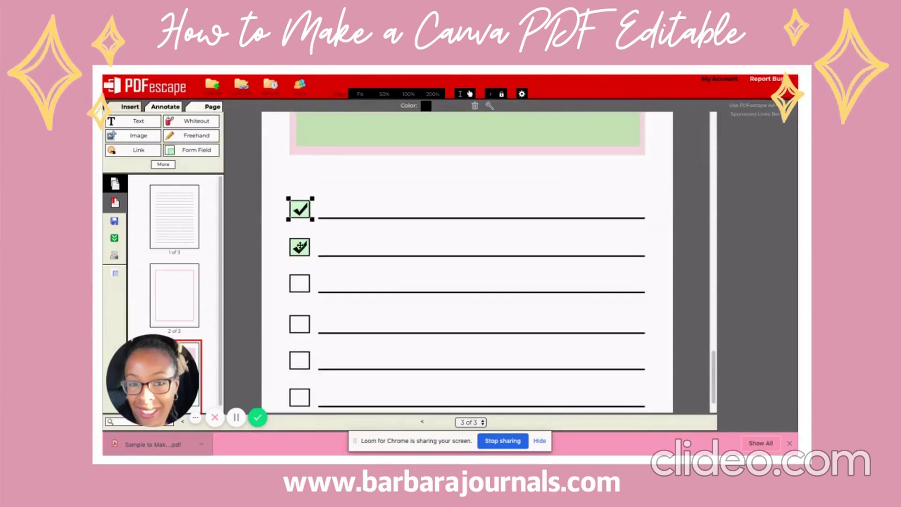
{"action": "right_click", "coordinate": [297, 242]}
{"action": "left_click", "coordinate": [325, 305]}
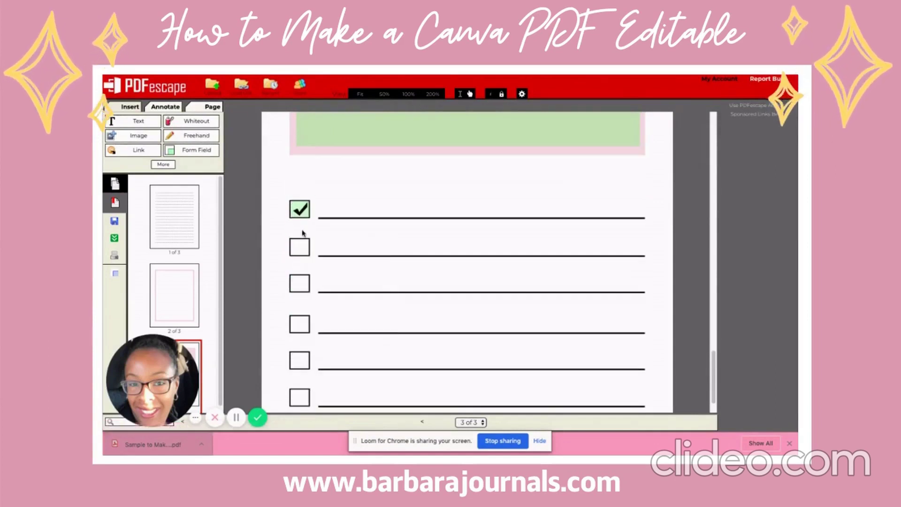
- Duplicate checkbox fields onto the second and third boxes, then uncheck all three
{"action": "right_click", "coordinate": [296, 208]}
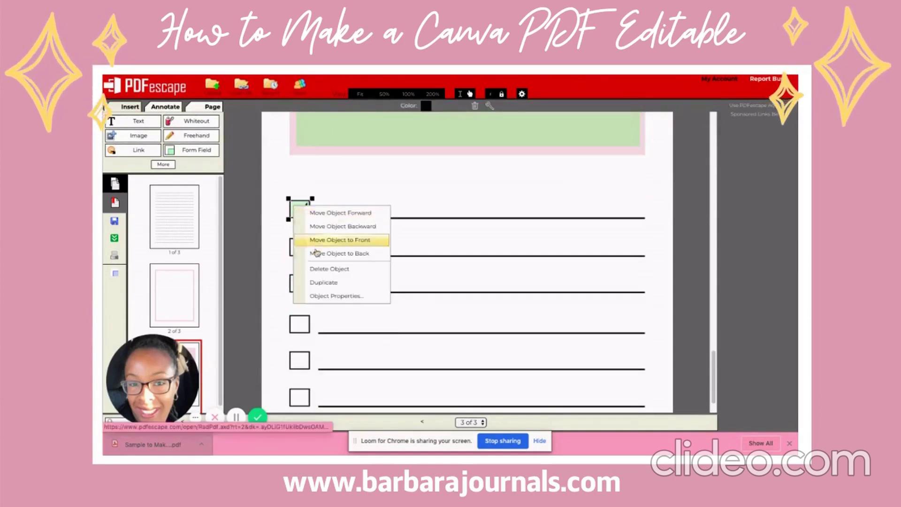
{"action": "left_click", "coordinate": [319, 281]}
{"action": "left_click_drag", "start_coordinate": [311, 220], "coordinate": [301, 244]}
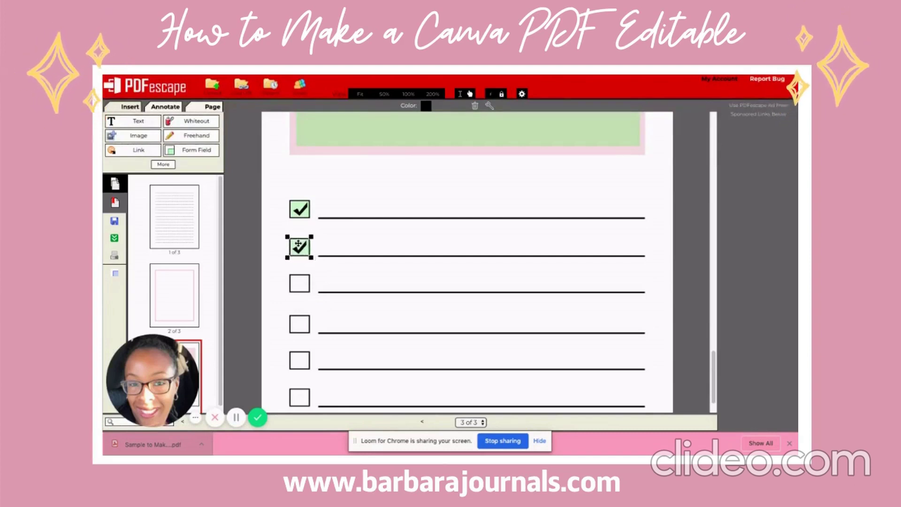
{"action": "left_click_drag", "start_coordinate": [299, 243], "coordinate": [299, 244]}
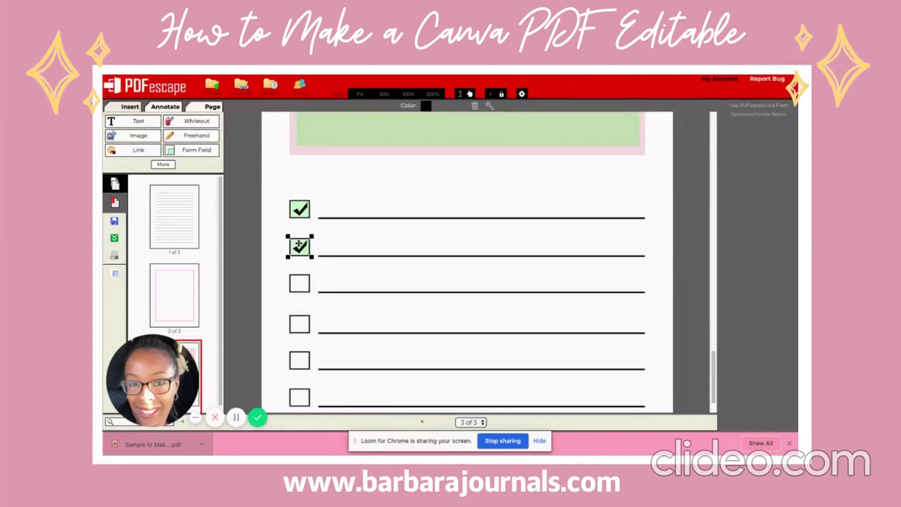
{"action": "left_click", "coordinate": [303, 289]}
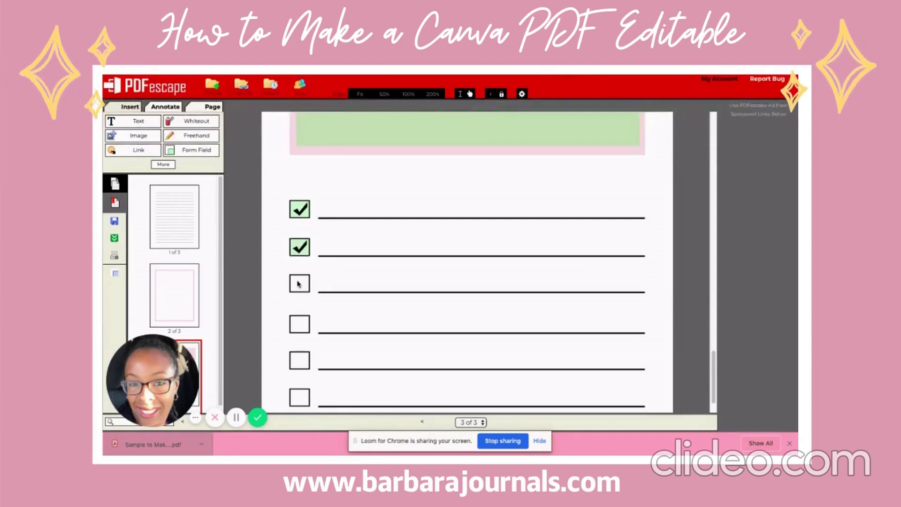
{"action": "right_click", "coordinate": [300, 243]}
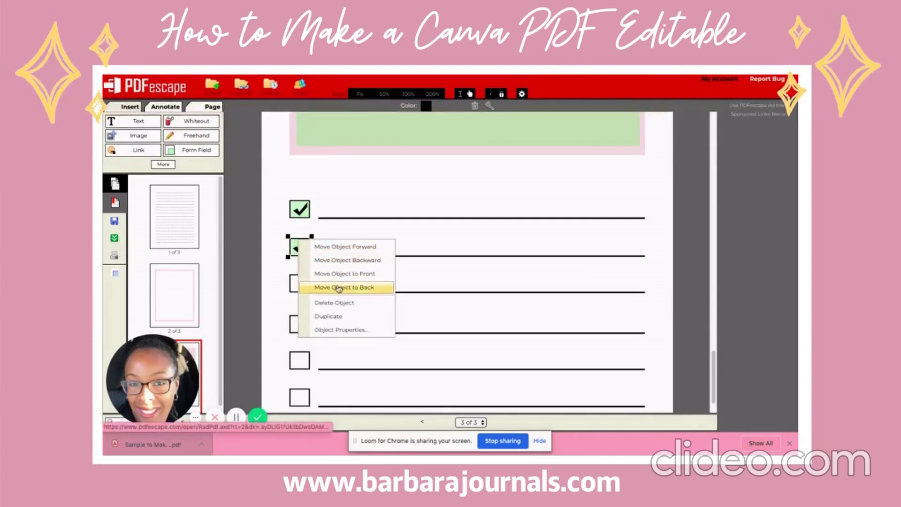
{"action": "left_click", "coordinate": [340, 315]}
{"action": "left_click_drag", "start_coordinate": [306, 253], "coordinate": [301, 283]}
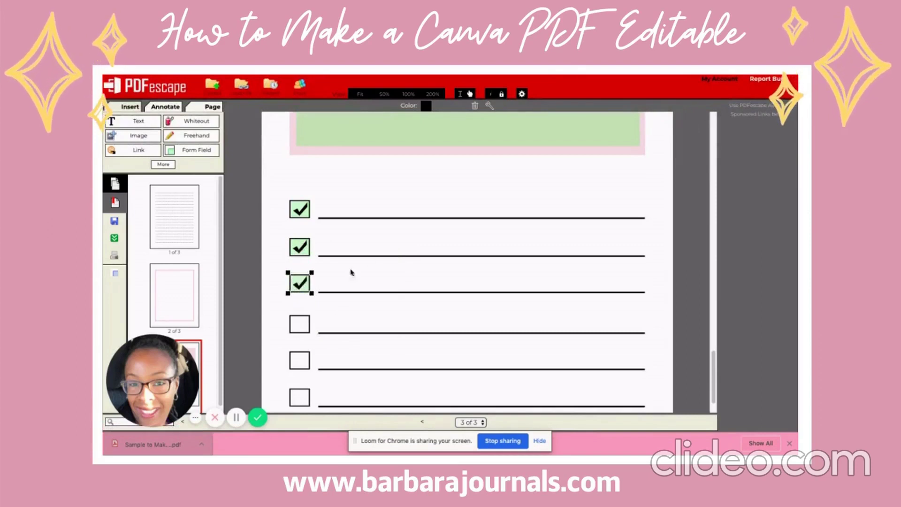
{"action": "left_click", "coordinate": [300, 209]}
{"action": "left_click", "coordinate": [300, 247]}
{"action": "left_click", "coordinate": [299, 283]}
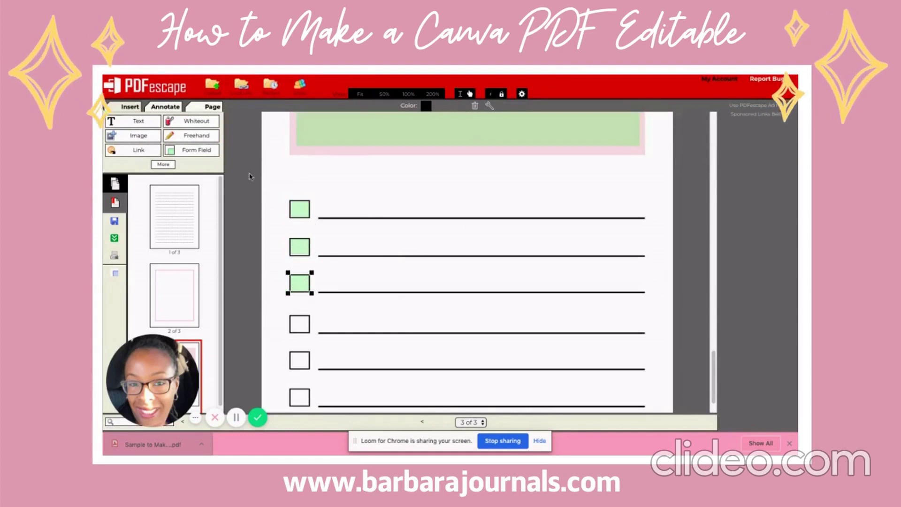
- Create a Text field stretched along the whole first checklist line
{"action": "left_click", "coordinate": [197, 151]}
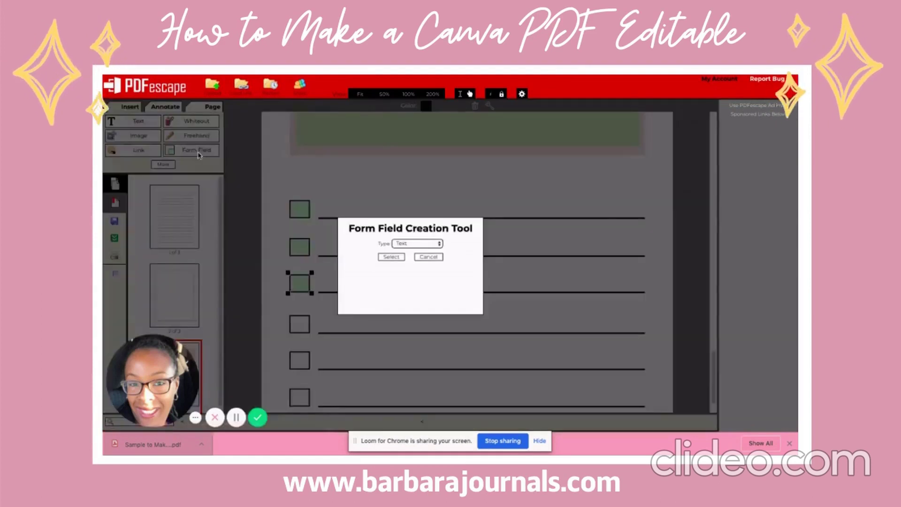
{"action": "left_click", "coordinate": [392, 257]}
{"action": "left_click", "coordinate": [327, 212]}
{"action": "left_click_drag", "start_coordinate": [341, 217], "coordinate": [336, 212]}
{"action": "left_click_drag", "start_coordinate": [420, 201], "coordinate": [647, 210]}
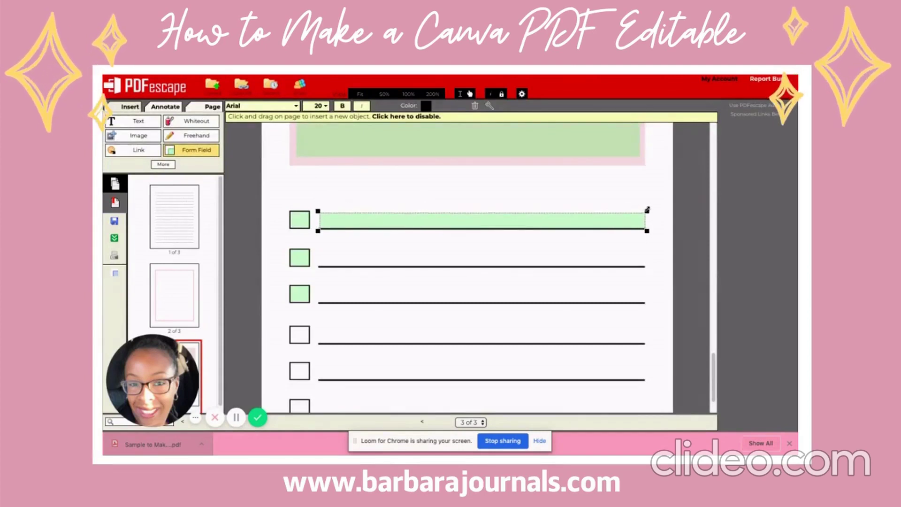
- Duplicate the text field onto the second and third checklist lines
{"action": "right_click", "coordinate": [596, 223]}
{"action": "left_click", "coordinate": [623, 236]}
{"action": "left_click_drag", "start_coordinate": [493, 225], "coordinate": [482, 248]}
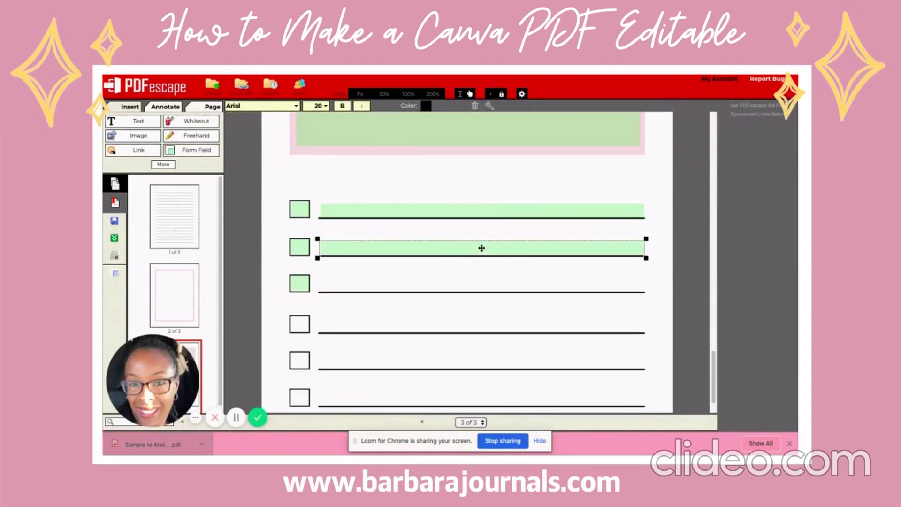
{"action": "right_click", "coordinate": [478, 251]}
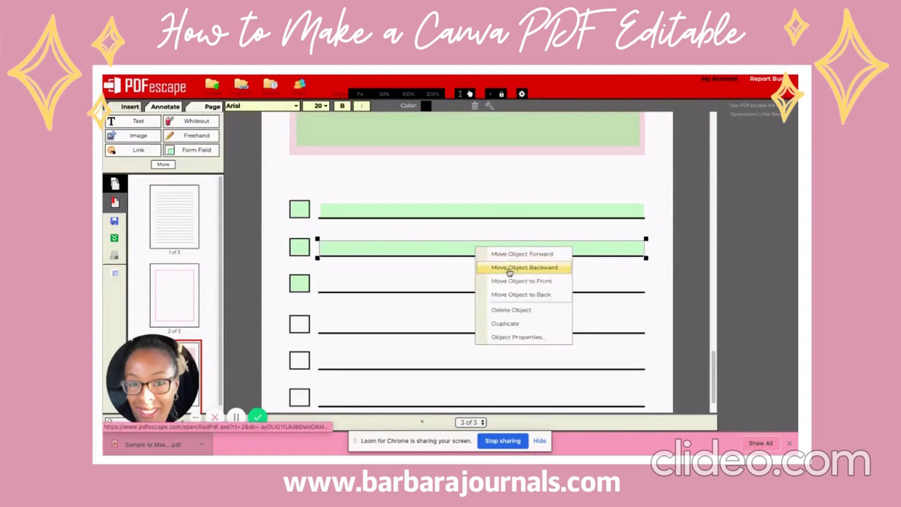
{"action": "left_click", "coordinate": [511, 323]}
{"action": "left_click_drag", "start_coordinate": [484, 254], "coordinate": [472, 279]}
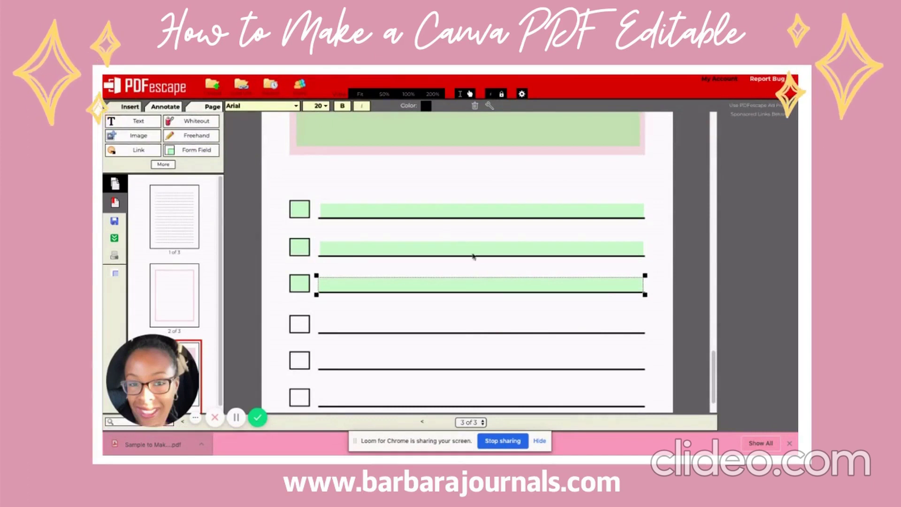
{"action": "scroll", "coordinate": [467, 199], "scroll_direction": "up", "scroll_amount": 1}
{"action": "left_click", "coordinate": [449, 197]}
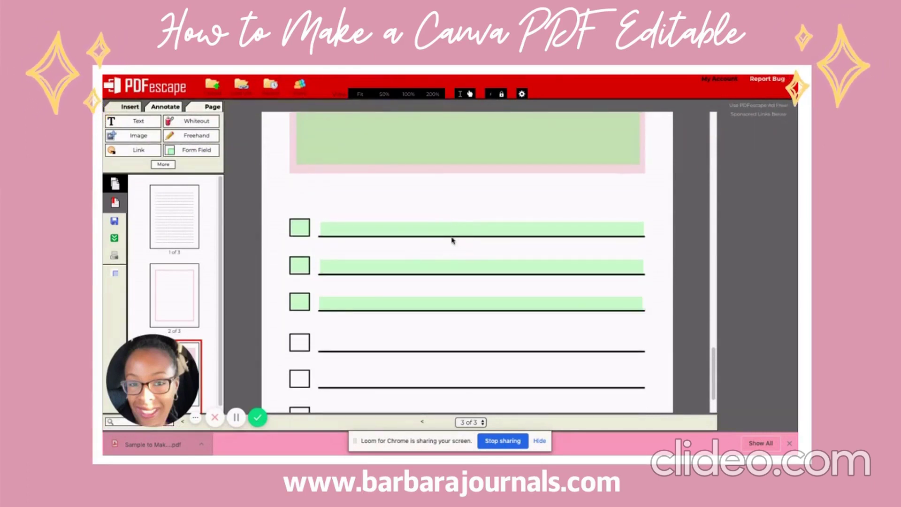
- Delete the large green box field and create a new Text Paragraph field in its place
{"action": "scroll", "coordinate": [453, 237], "scroll_direction": "up", "scroll_amount": 5}
{"action": "right_click", "coordinate": [444, 223]}
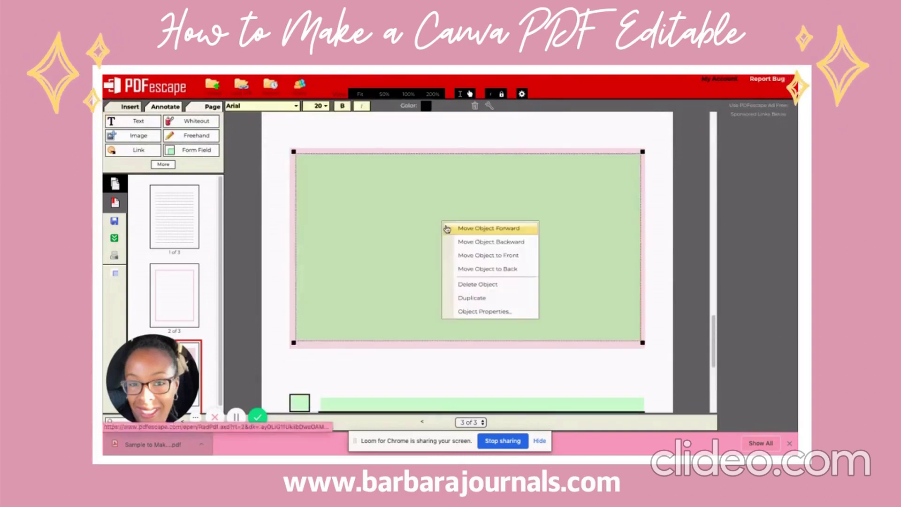
{"action": "left_click", "coordinate": [478, 285]}
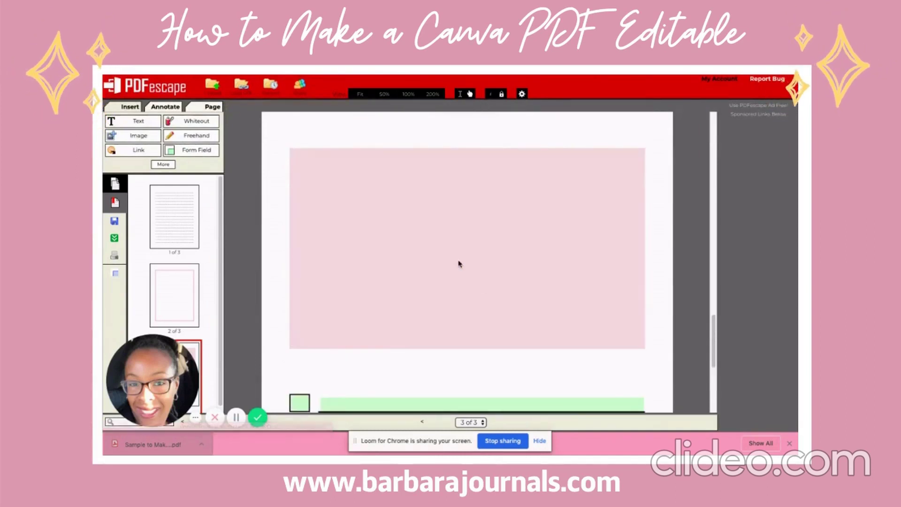
{"action": "left_click", "coordinate": [193, 151]}
{"action": "left_click", "coordinate": [419, 243]}
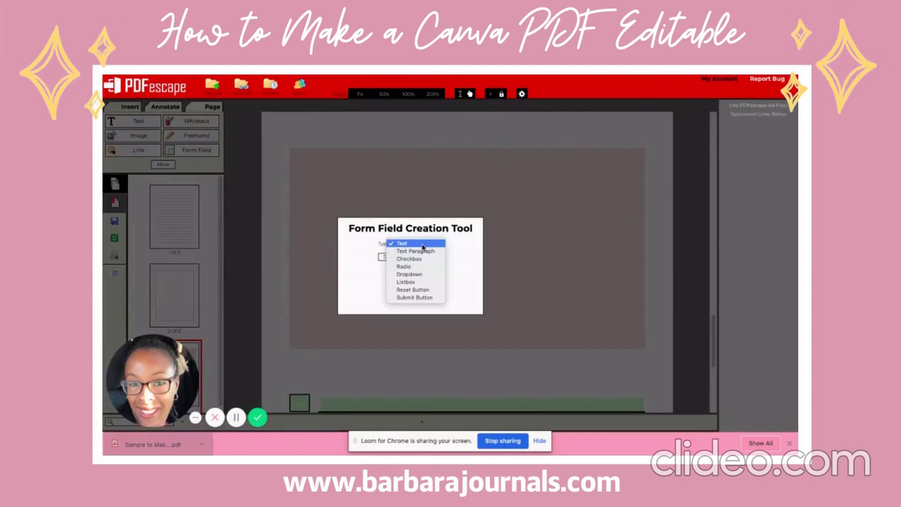
{"action": "left_click", "coordinate": [417, 252]}
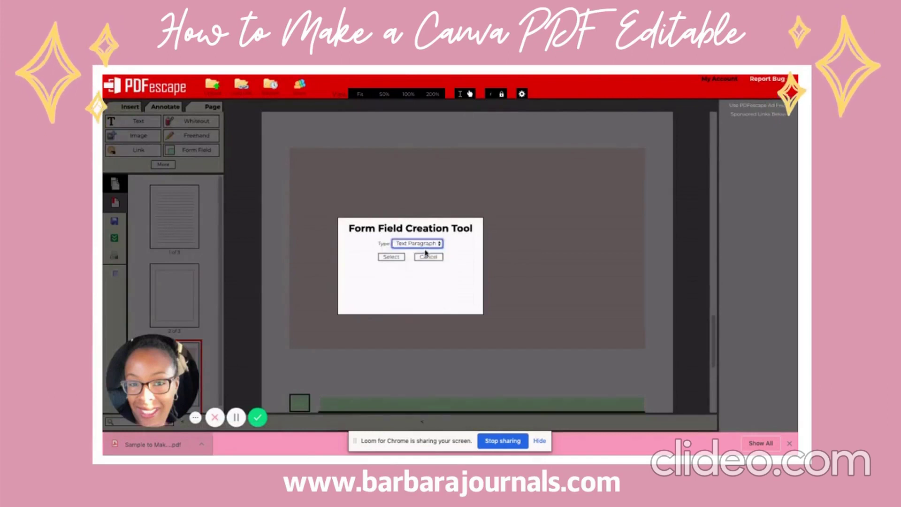
{"action": "left_click", "coordinate": [389, 258]}
- Stretch the paragraph field across the whole pink box and delete the stray small field
{"action": "left_click", "coordinate": [416, 231]}
{"action": "left_click_drag", "start_coordinate": [428, 235], "coordinate": [309, 167]}
{"action": "left_click", "coordinate": [392, 190]}
{"action": "left_click", "coordinate": [356, 172]}
{"action": "left_click_drag", "start_coordinate": [389, 188], "coordinate": [433, 212]}
{"action": "left_click_drag", "start_coordinate": [586, 307], "coordinate": [646, 360]}
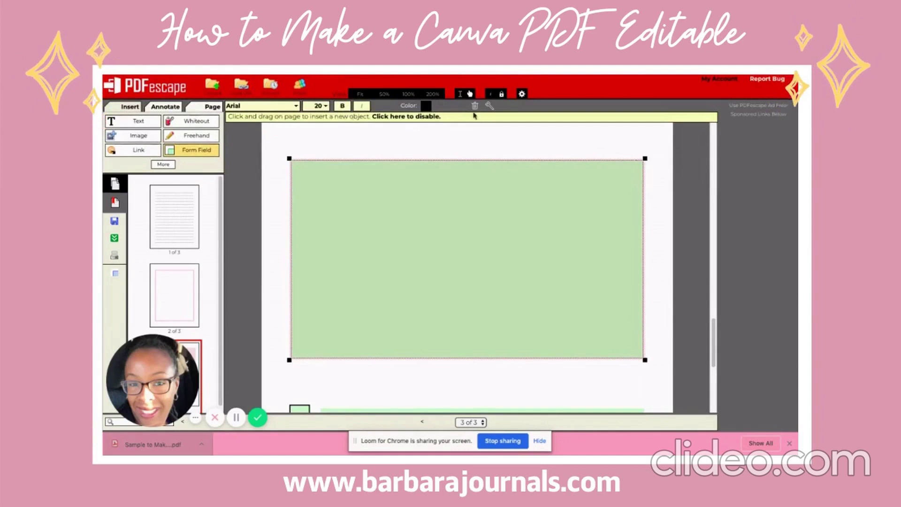
{"action": "left_click", "coordinate": [432, 141]}
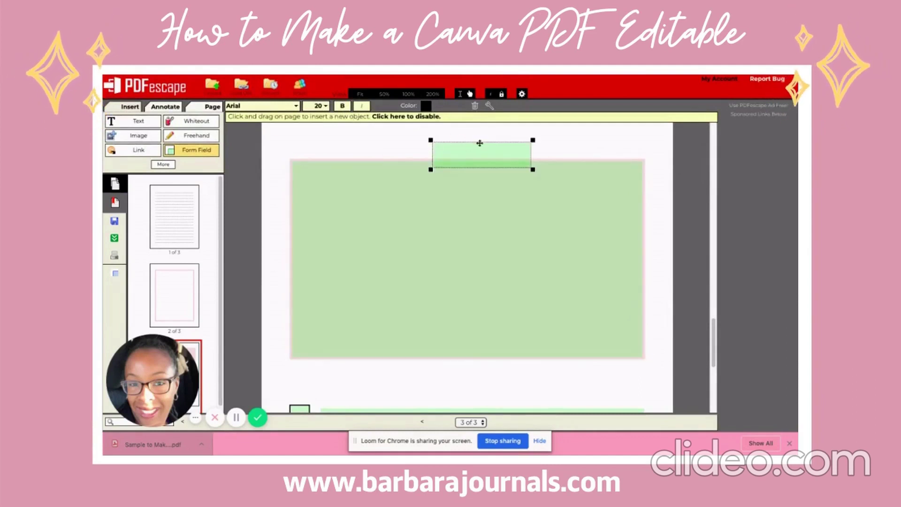
{"action": "left_click", "coordinate": [474, 105]}
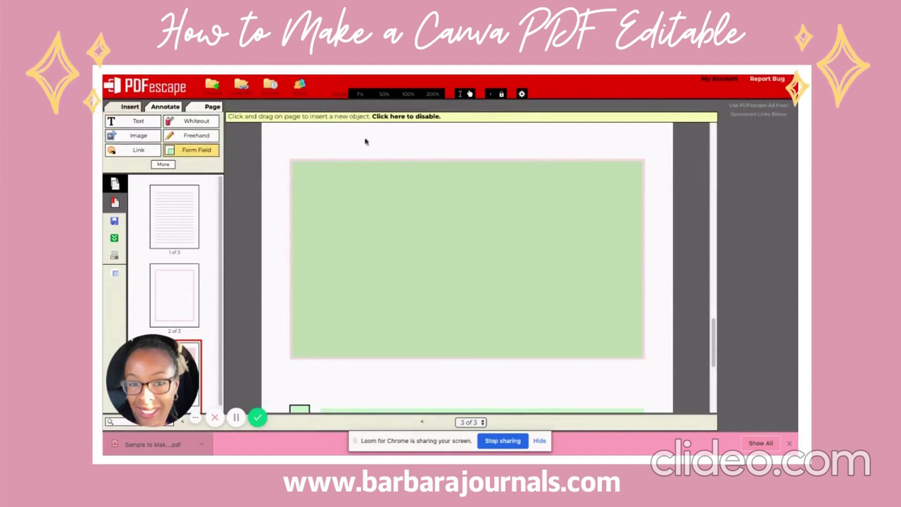
- Zoom the page view out to fit the whole page
{"action": "left_click", "coordinate": [373, 94]}
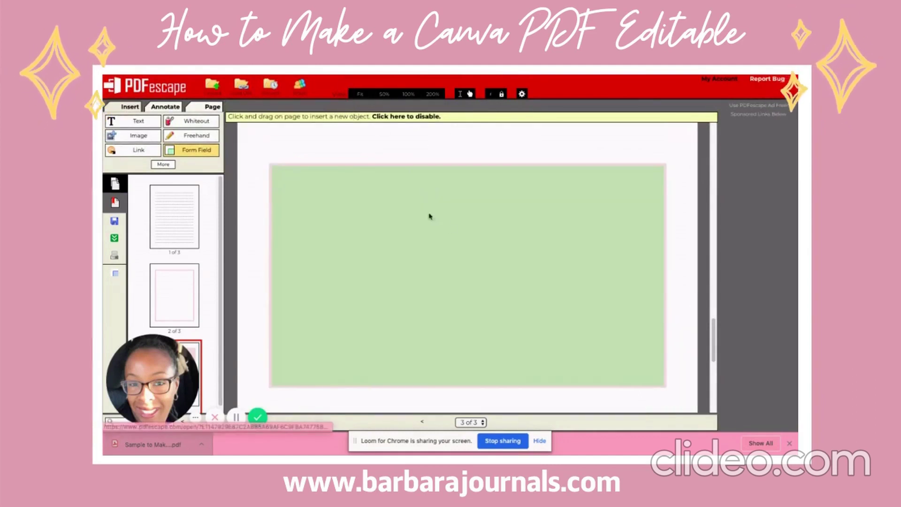
{"action": "left_click", "coordinate": [360, 94]}
{"action": "scroll", "coordinate": [462, 244], "scroll_direction": "up", "scroll_amount": 10}
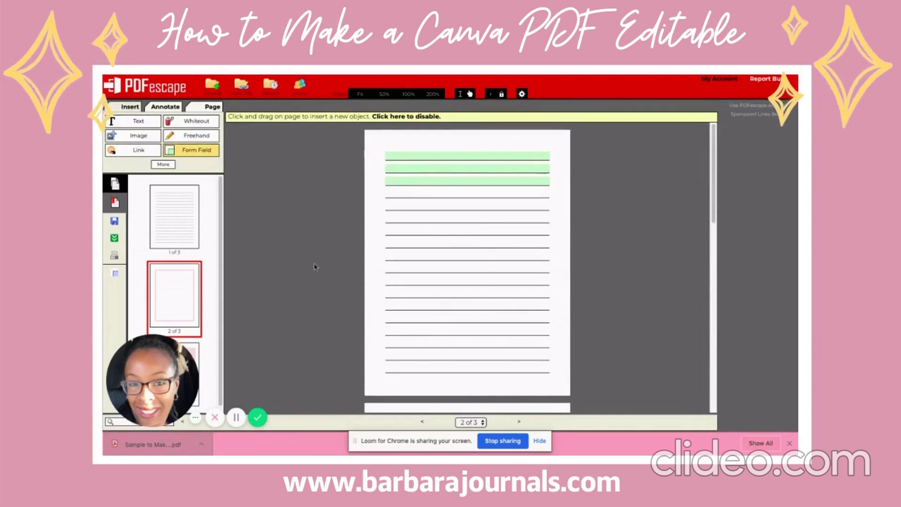
- Save & Download the fillable PDF, open the download, and exit full screen
{"action": "left_click", "coordinate": [113, 240]}
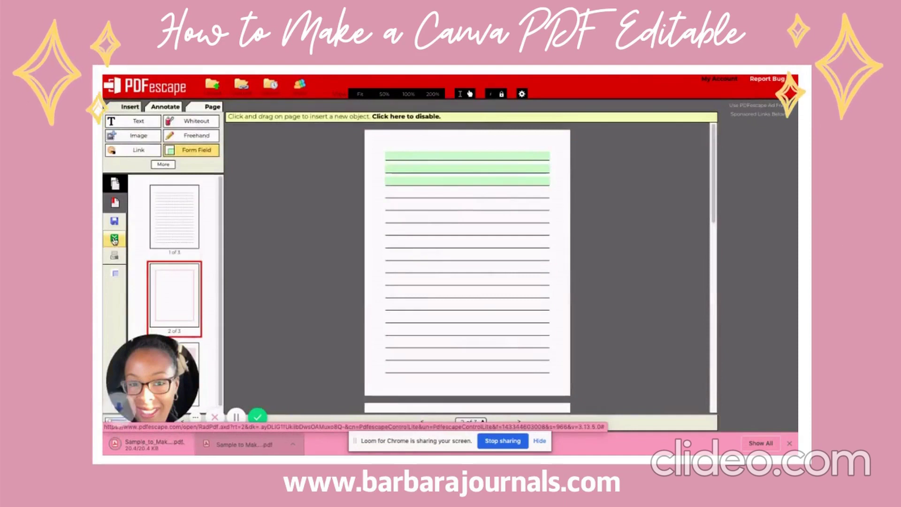
{"action": "left_click", "coordinate": [149, 445]}
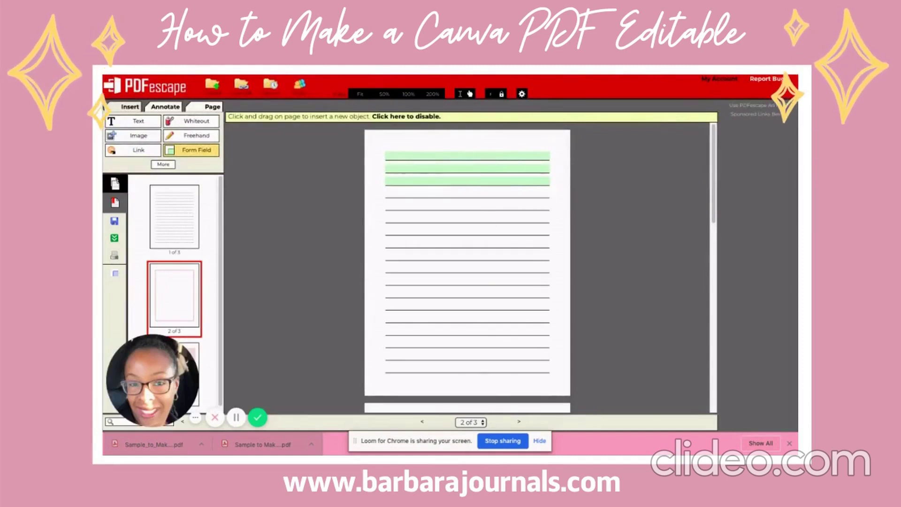
{"action": "key", "text": "ctrl+shift+b"}
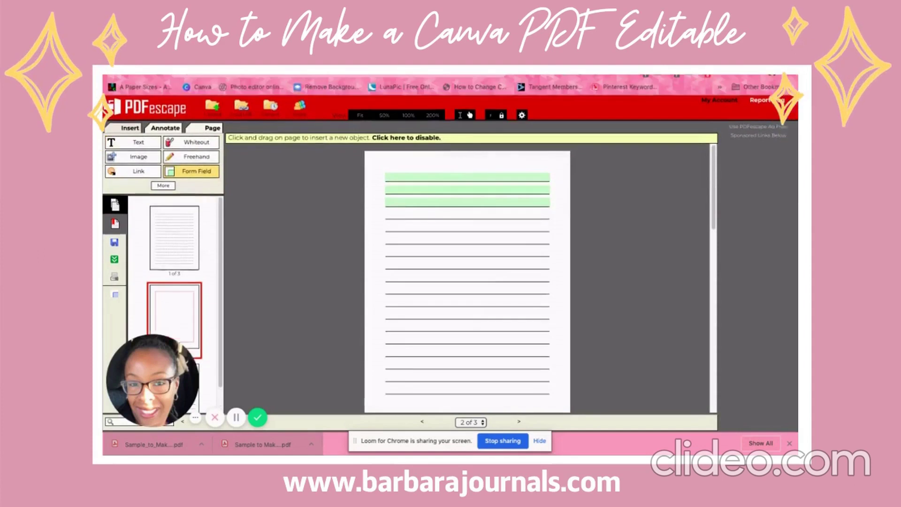
{"action": "key", "text": "ctrl+super+f"}
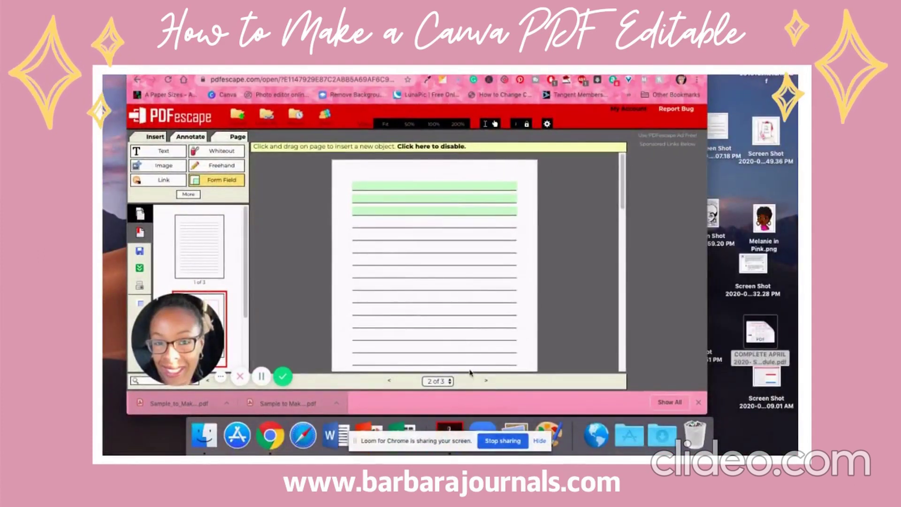
- Launch Acrobat and open Sample_to_Make_Editable_PDF.pdf from Downloads via My Computer > Browse
{"action": "left_click", "coordinate": [450, 429]}
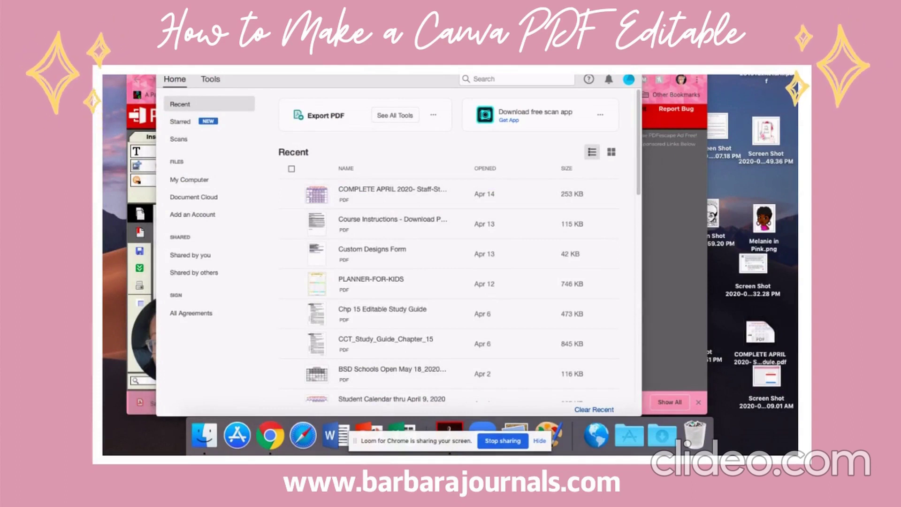
{"action": "left_click", "coordinate": [169, 75]}
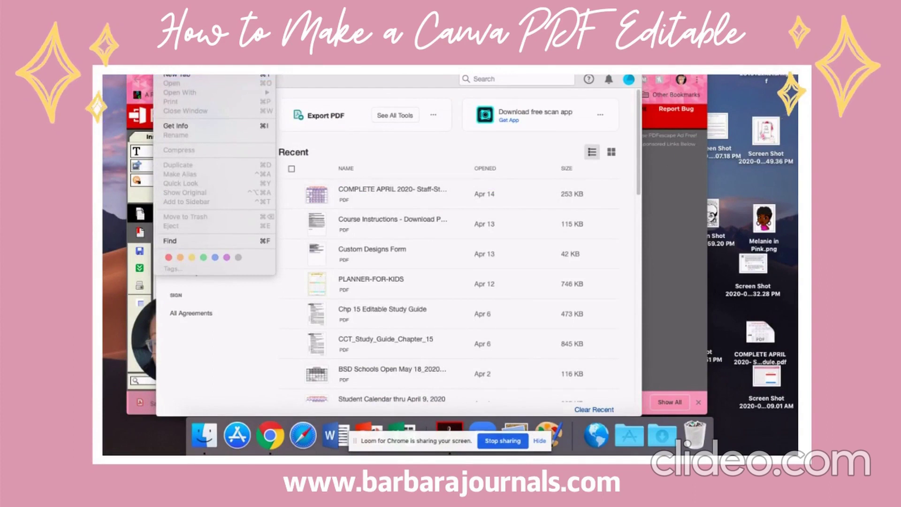
{"action": "left_click", "coordinate": [296, 88]}
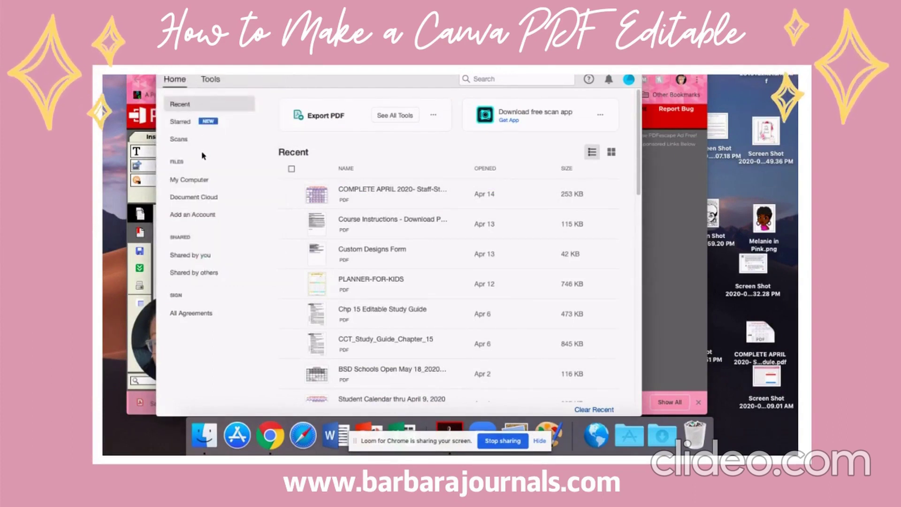
{"action": "left_click", "coordinate": [203, 181]}
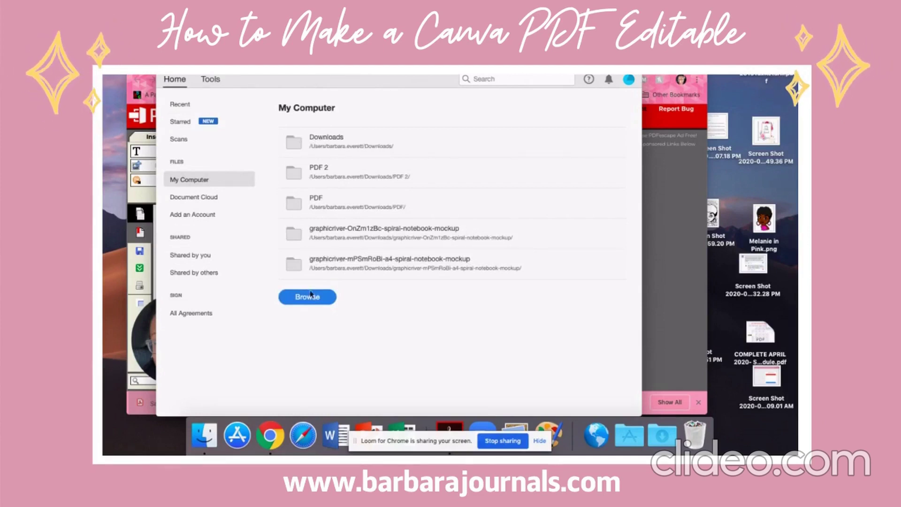
{"action": "left_click", "coordinate": [387, 257]}
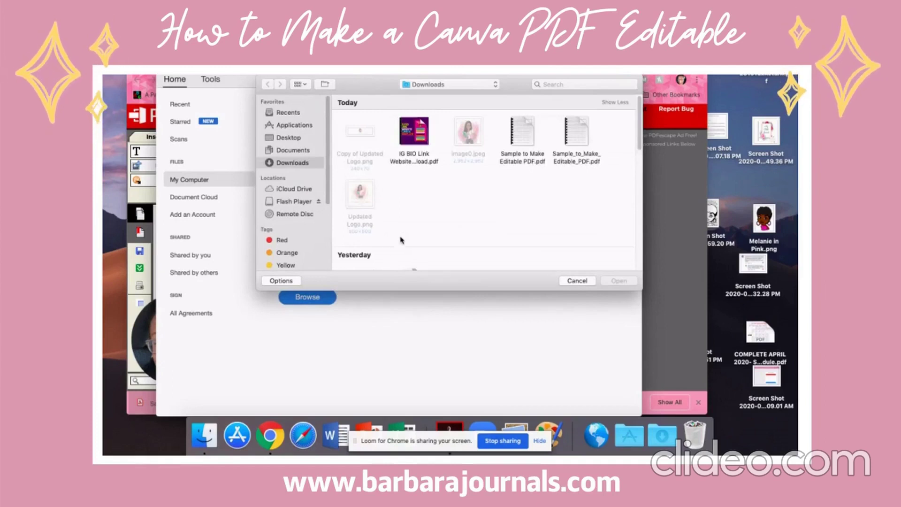
{"action": "double_click", "coordinate": [576, 127]}
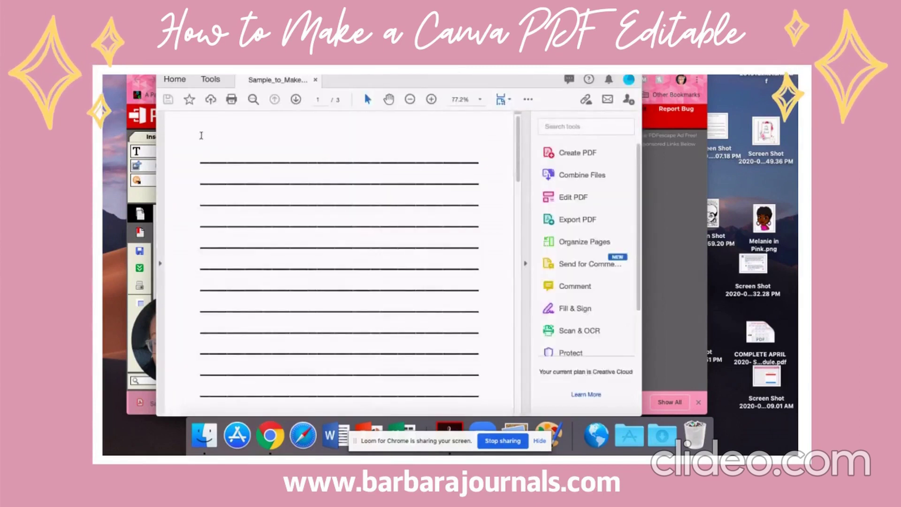
- Replace test text in the first line's field with 'I can do all things through Christ.'
{"action": "left_click", "coordinate": [209, 150]}
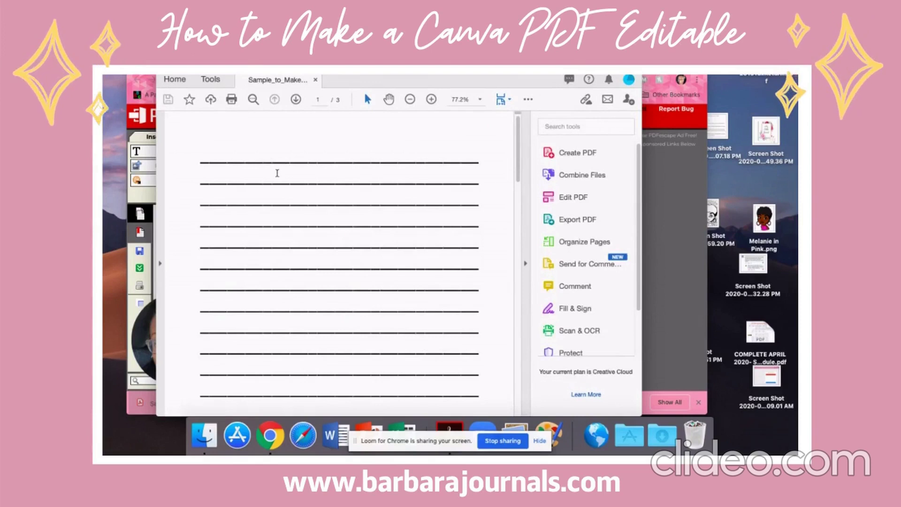
{"action": "type", "text": "fjiaklndkanfkew"}
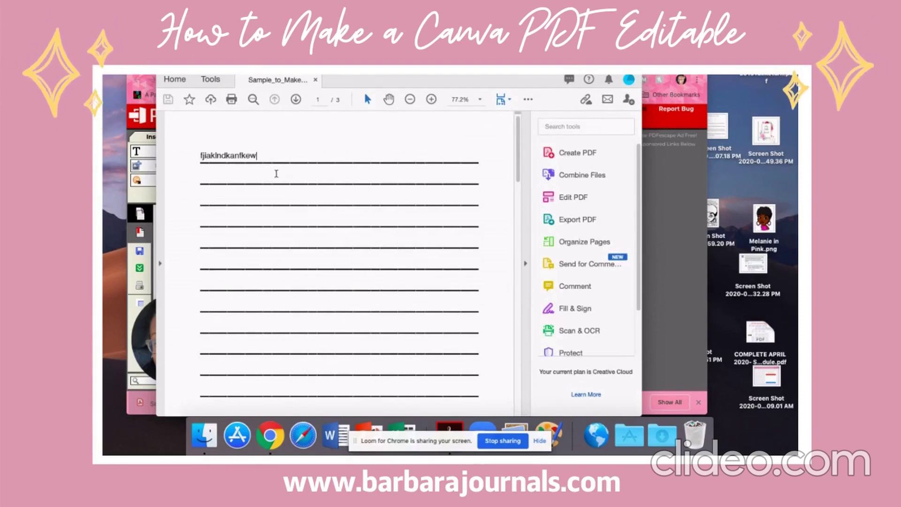
{"action": "left_click_drag", "start_coordinate": [259, 154], "coordinate": [190, 155]}
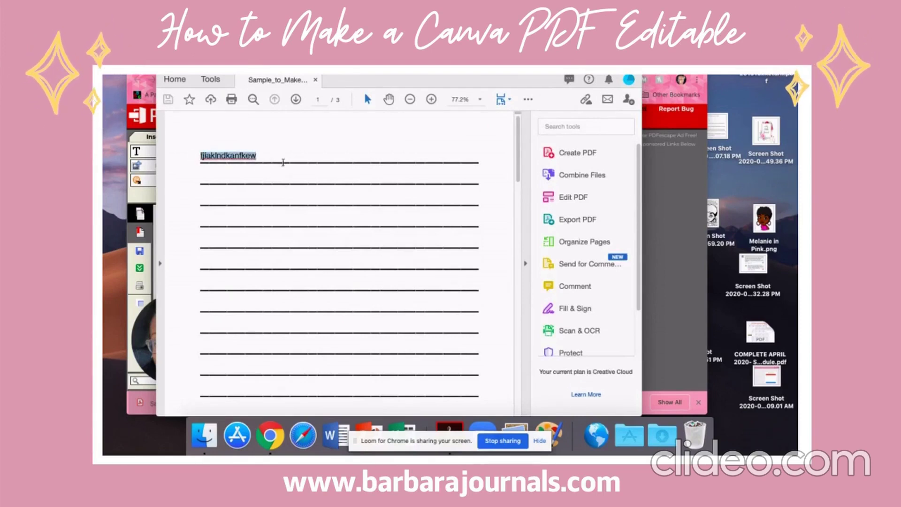
{"action": "key", "text": "BackSpace"}
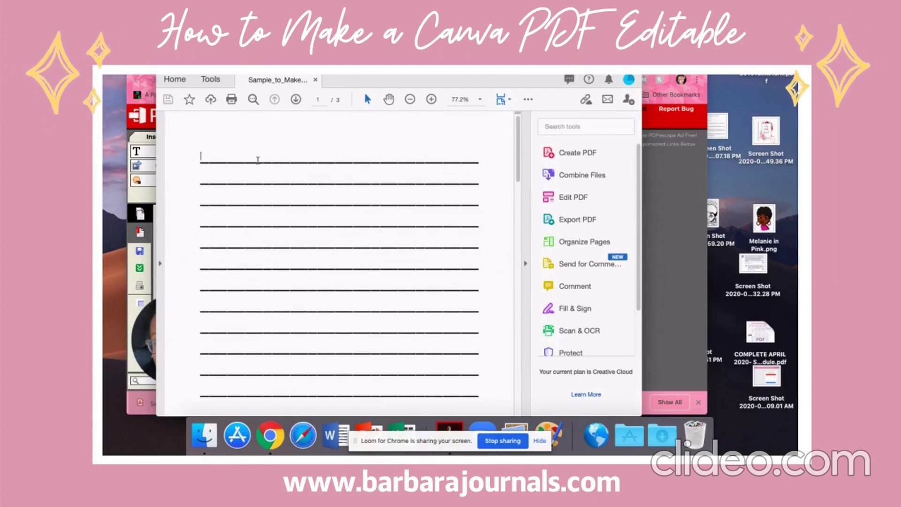
{"action": "type", "text": "I can do all things"}
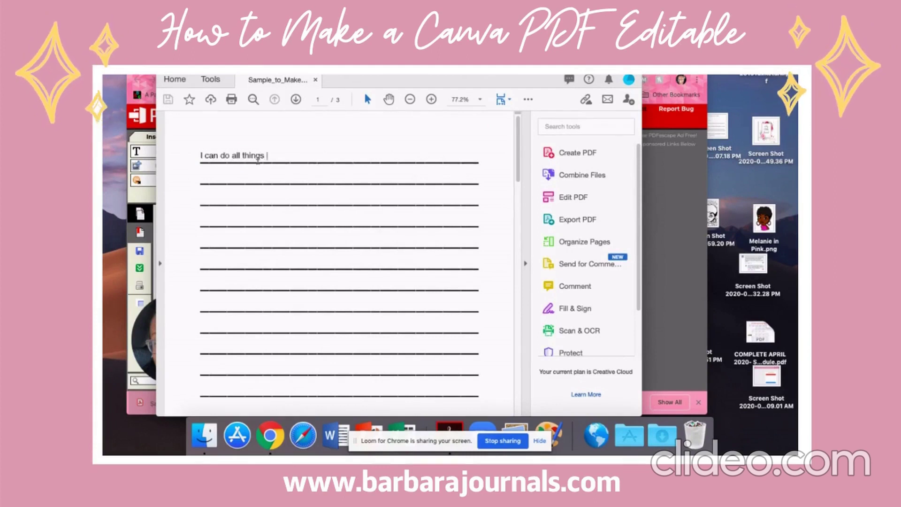
{"action": "type", "text": " through Chr"}
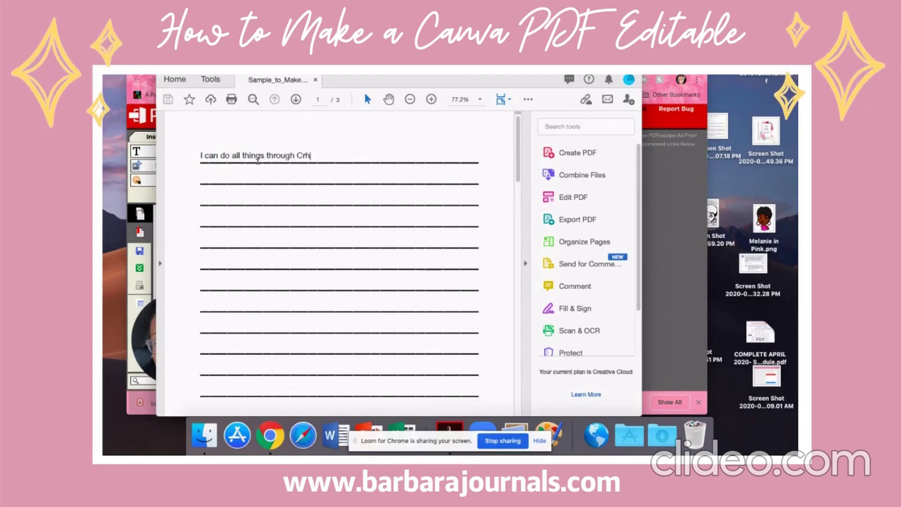
{"action": "type", "text": "ist."}
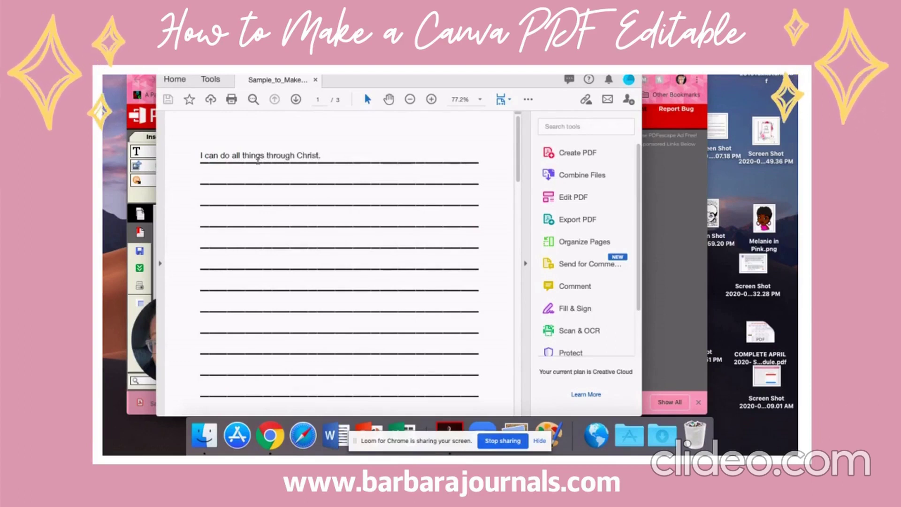
- In page 2's pink box, type 'I can do all things through Christ.' and 'The Lord is my Shepherd.' on two lines
{"action": "scroll", "coordinate": [257, 189], "scroll_direction": "down", "scroll_amount": 5}
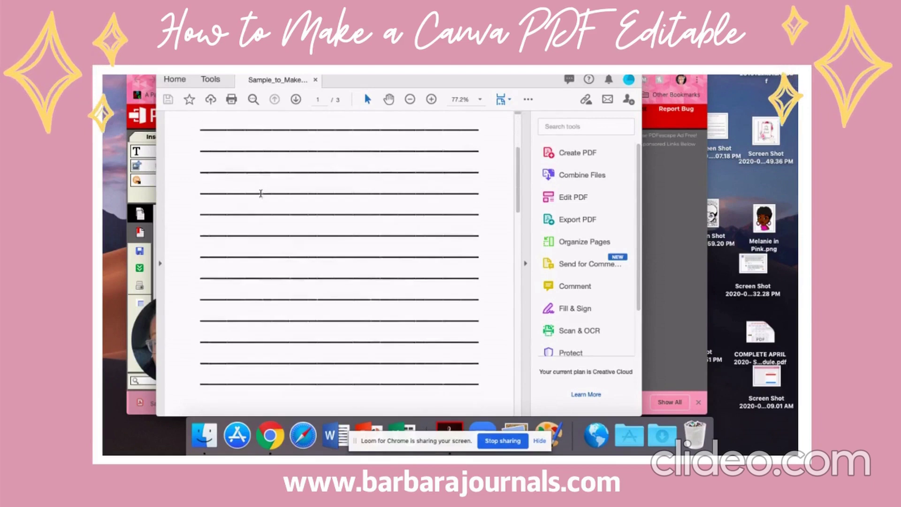
{"action": "scroll", "coordinate": [261, 193], "scroll_direction": "down", "scroll_amount": 5}
{"action": "left_click", "coordinate": [240, 208]}
{"action": "type", "text": "I c"}
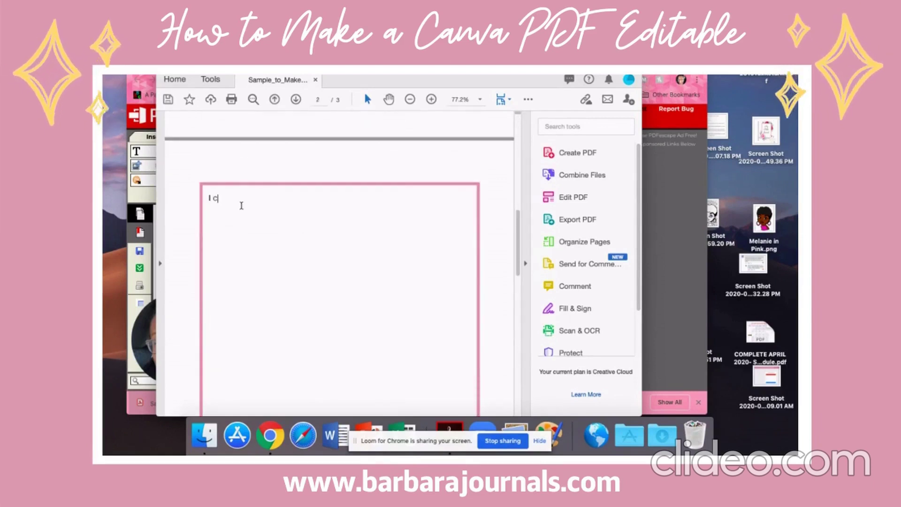
{"action": "type", "text": "an do all things throgh"}
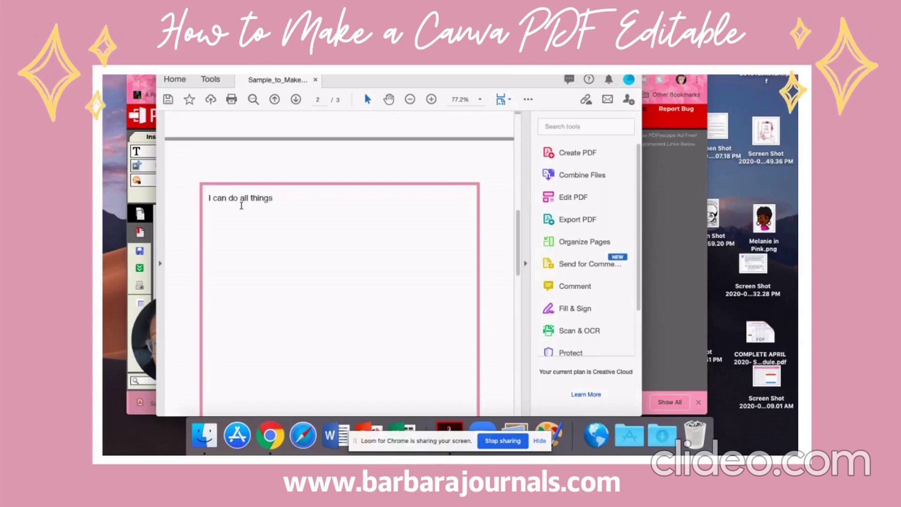
{"action": "key", "text": "BackSpace"}
{"action": "key", "text": "BackSpace"}
{"action": "key", "text": "BackSpace"}
{"action": "type", "text": "ough Ch"}
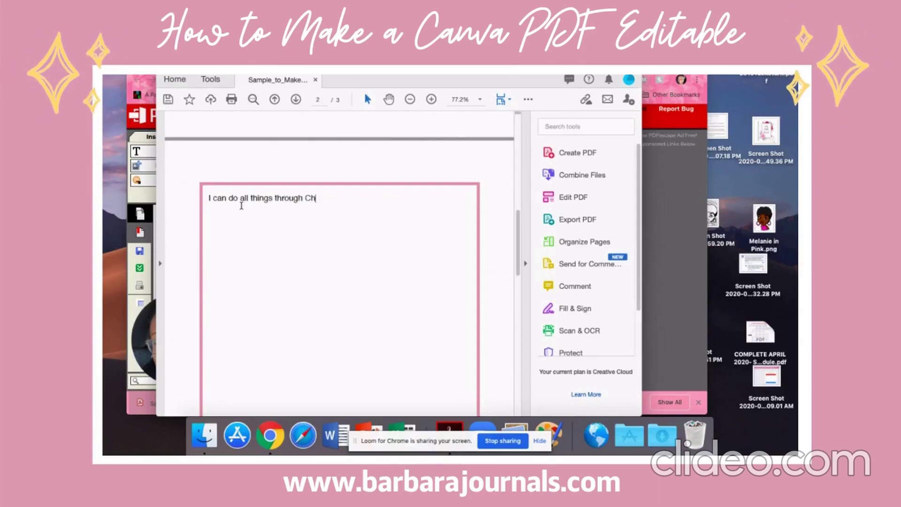
{"action": "type", "text": "rist."}
{"action": "key", "text": "Return"}
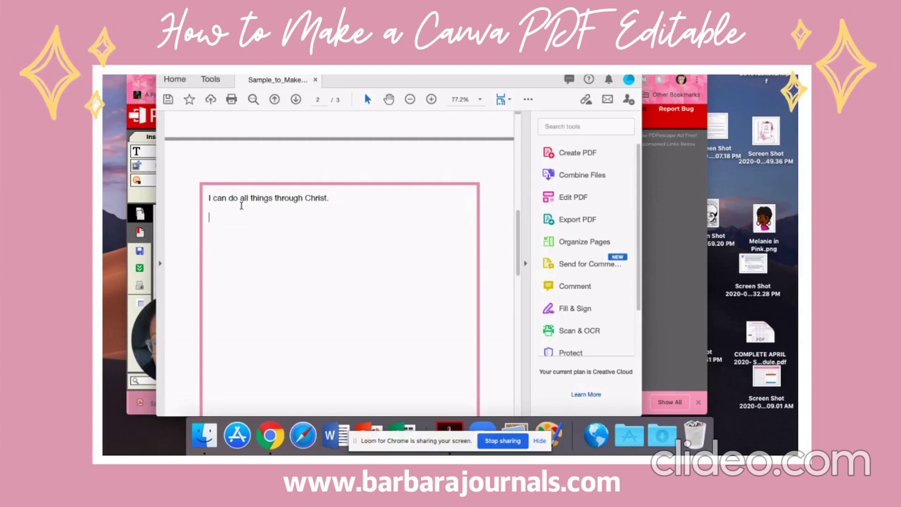
{"action": "type", "text": "The Lord is "}
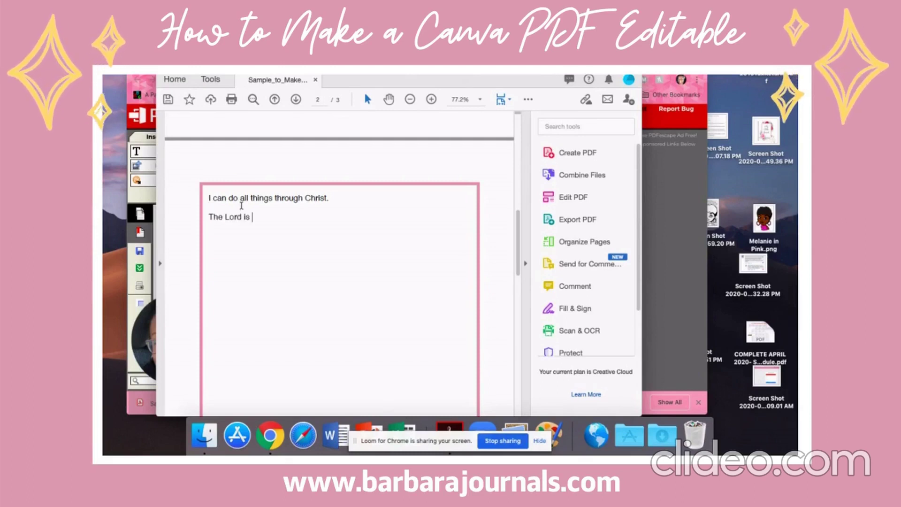
{"action": "type", "text": "my Shepherd."}
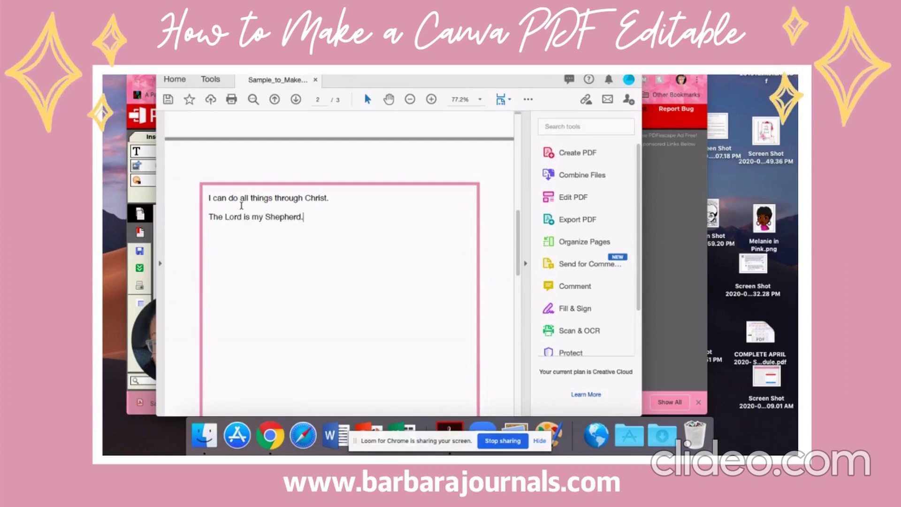
- Review the typed lines and scroll down to page 3's pink box
{"action": "scroll", "coordinate": [312, 312], "scroll_direction": "down", "scroll_amount": 6}
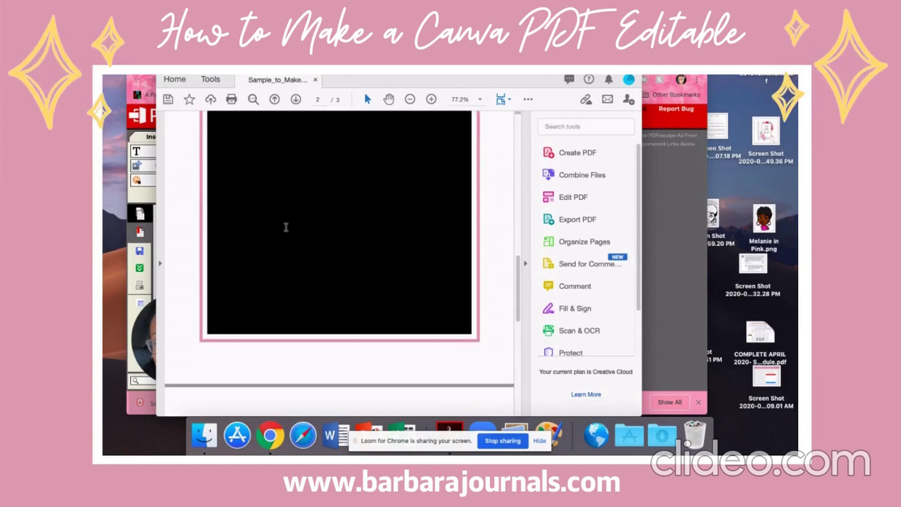
{"action": "scroll", "coordinate": [286, 227], "scroll_direction": "up", "scroll_amount": 5}
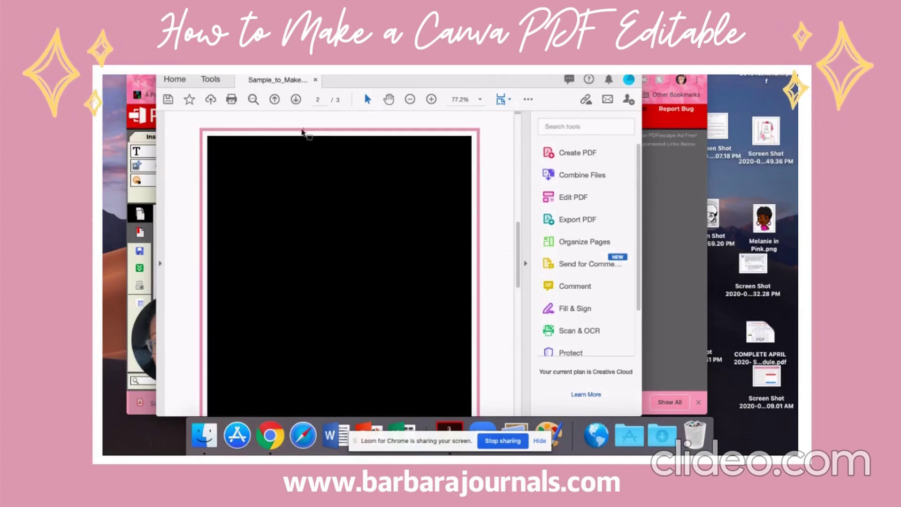
{"action": "left_click_drag", "start_coordinate": [221, 149], "coordinate": [369, 172]}
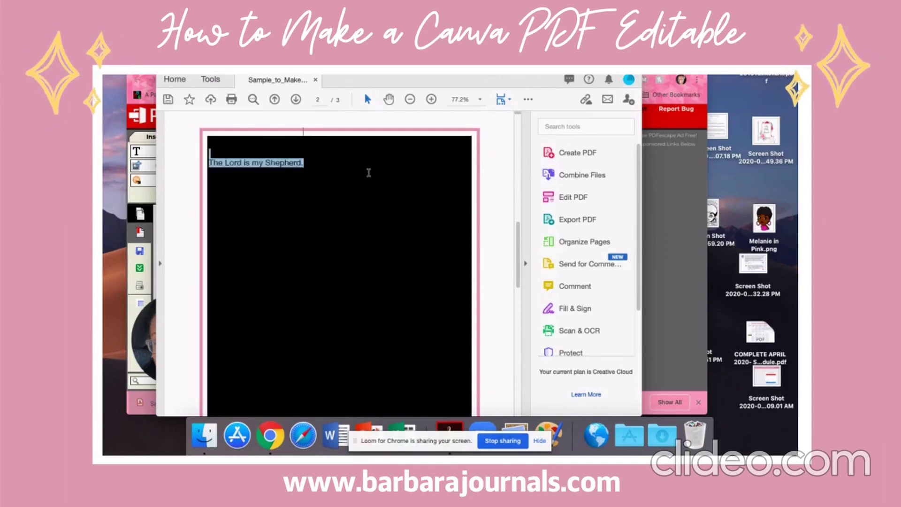
{"action": "scroll", "coordinate": [347, 185], "scroll_direction": "up", "scroll_amount": 3}
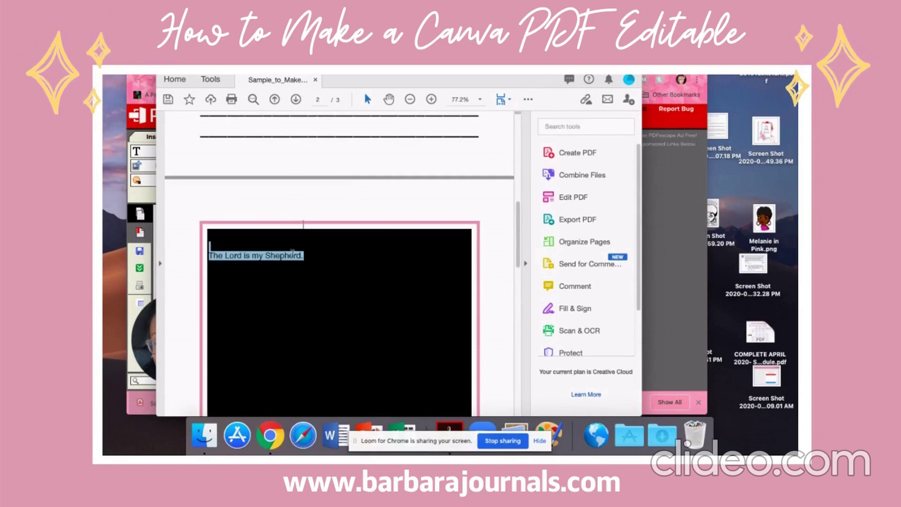
{"action": "left_click", "coordinate": [292, 253]}
{"action": "scroll", "coordinate": [338, 249], "scroll_direction": "up", "scroll_amount": 5}
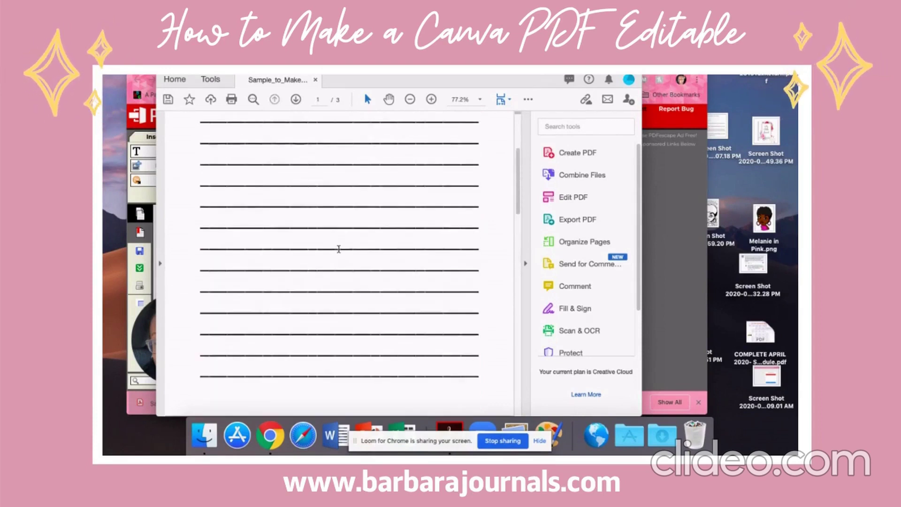
{"action": "scroll", "coordinate": [338, 247], "scroll_direction": "down", "scroll_amount": 5}
{"action": "scroll", "coordinate": [304, 233], "scroll_direction": "down", "scroll_amount": 5}
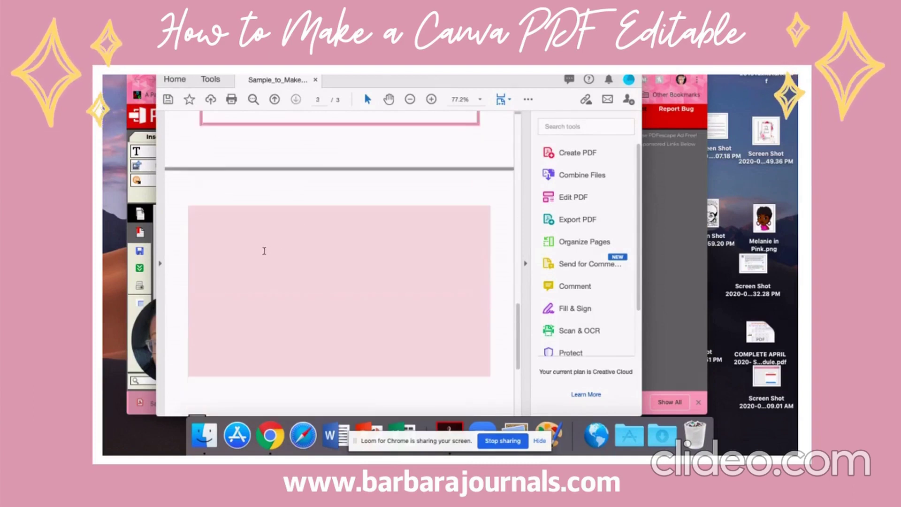
- Test typing in page 3's pink box, then delete the test text
{"action": "scroll", "coordinate": [264, 251], "scroll_direction": "down", "scroll_amount": 3}
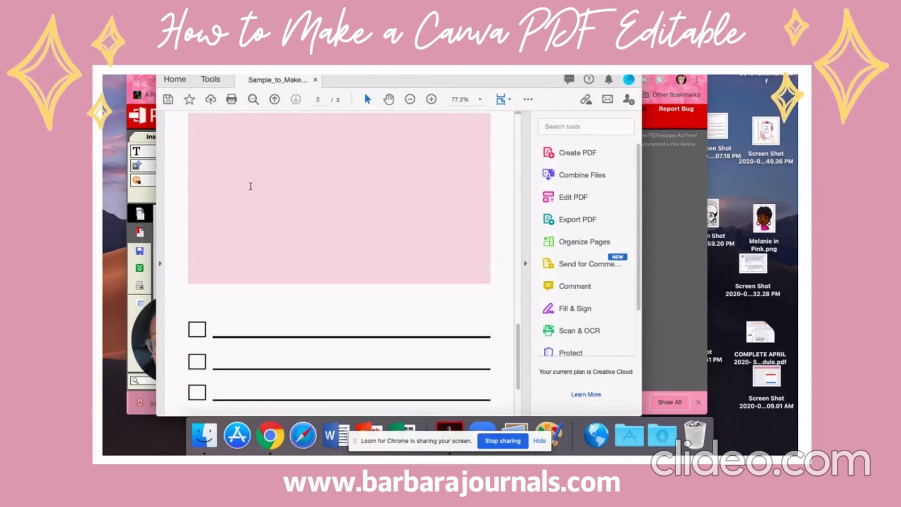
{"action": "type", "text": "jfkladnkanknfreja"}
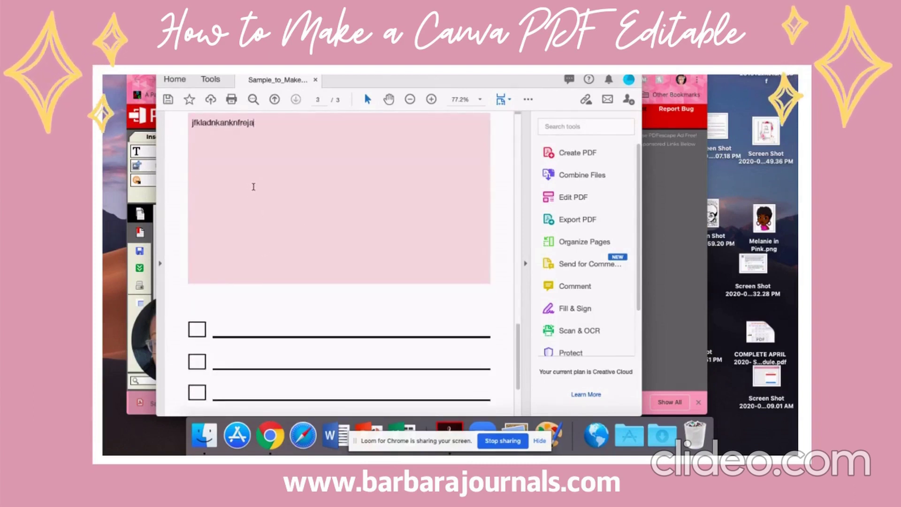
{"action": "type", "text": "won;fkjenfnkdasfmds fm,sd"}
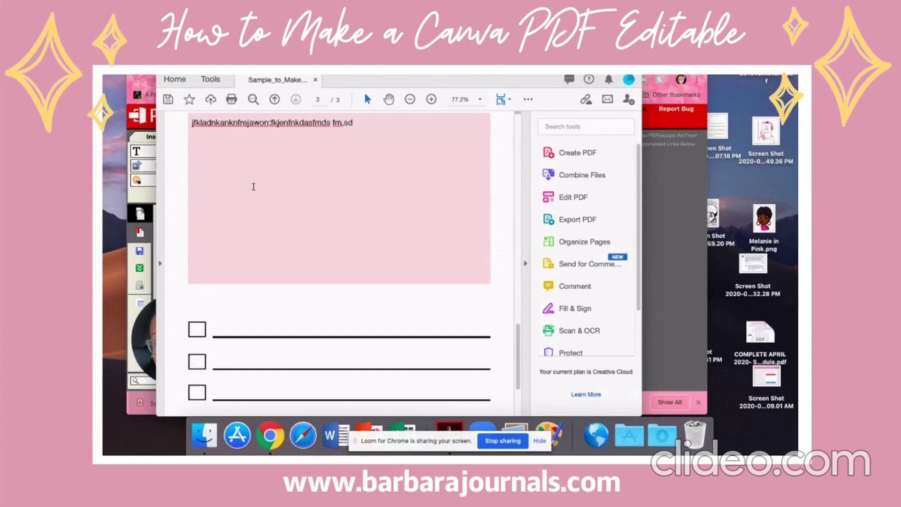
{"action": "left_click_drag", "start_coordinate": [353, 124], "coordinate": [206, 128]}
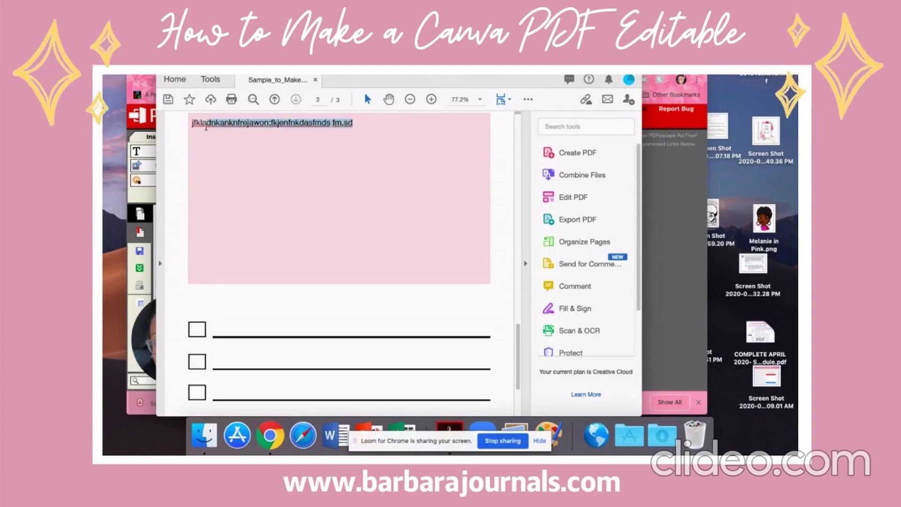
{"action": "key", "text": "BackSpace"}
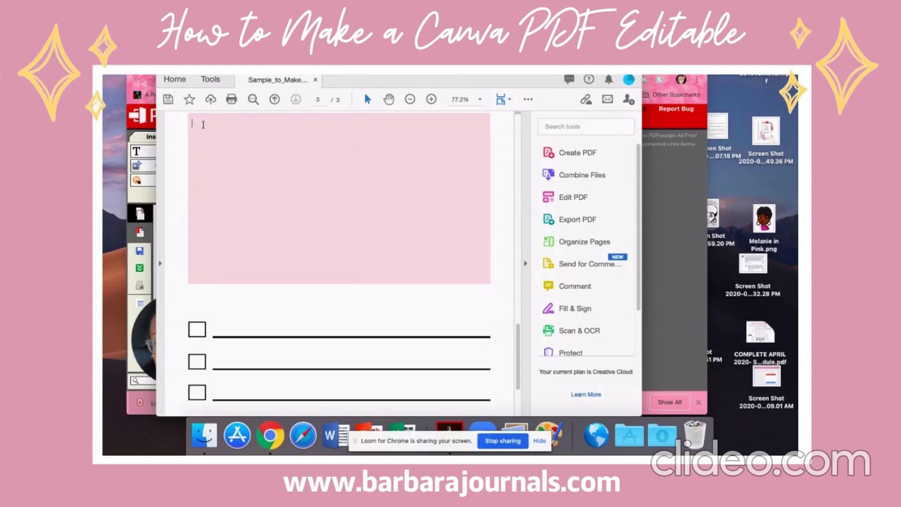
- Tick the first two checklist items and enter 'Wash clothes' and 'Put gas in the car'
{"action": "scroll", "coordinate": [281, 201], "scroll_direction": "up", "scroll_amount": 6}
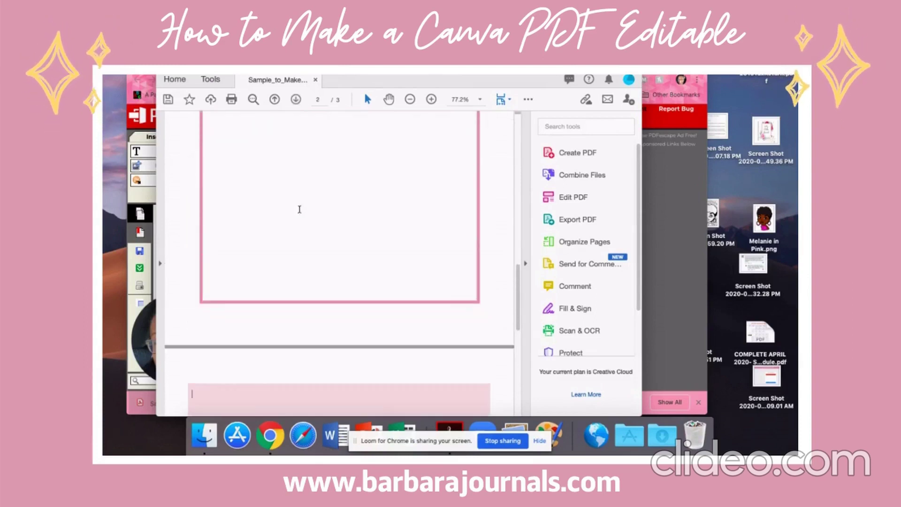
{"action": "scroll", "coordinate": [301, 209], "scroll_direction": "up", "scroll_amount": 5}
{"action": "scroll", "coordinate": [352, 236], "scroll_direction": "down", "scroll_amount": 1}
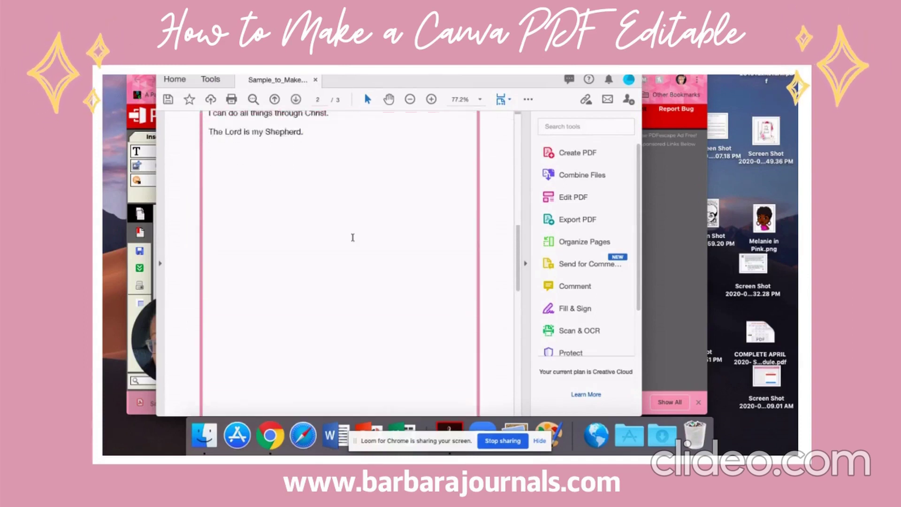
{"action": "scroll", "coordinate": [353, 237], "scroll_direction": "down", "scroll_amount": 6}
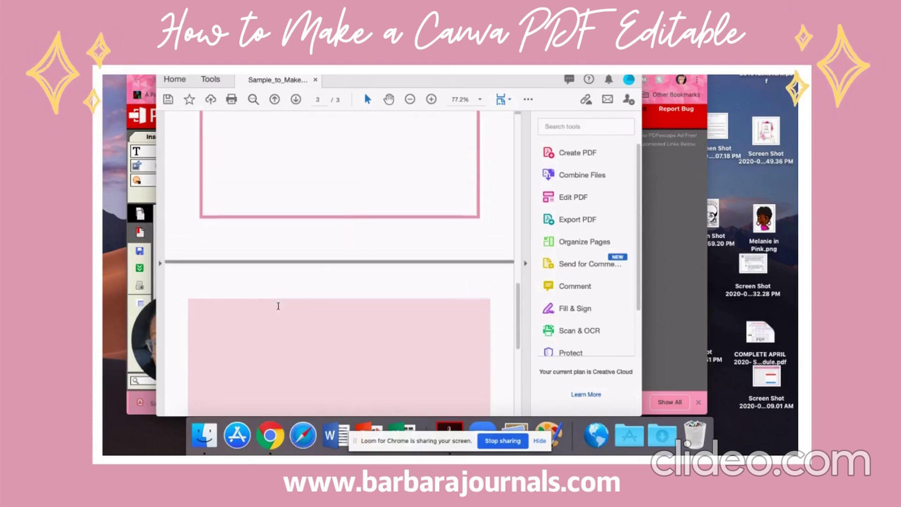
{"action": "scroll", "coordinate": [278, 306], "scroll_direction": "down", "scroll_amount": 5}
{"action": "left_click", "coordinate": [197, 283]}
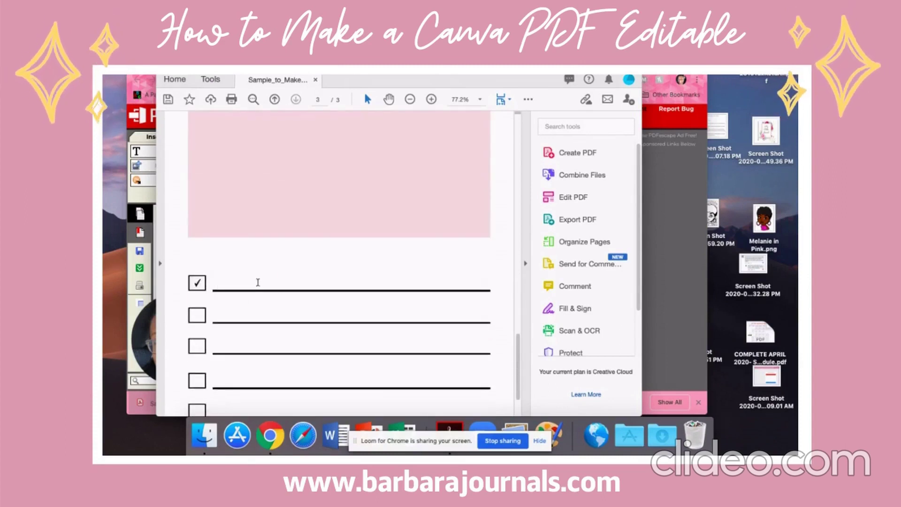
{"action": "type", "text": "W"}
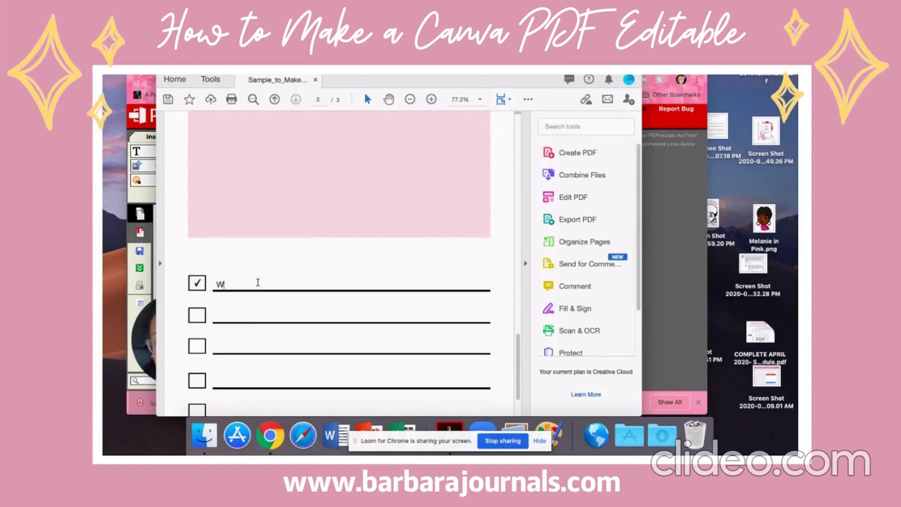
{"action": "type", "text": "ash clothes"}
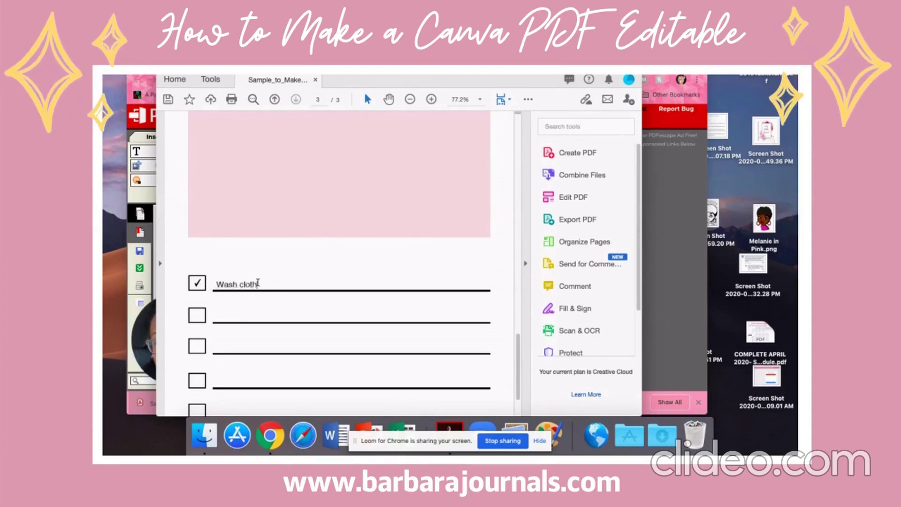
{"action": "left_click", "coordinate": [197, 315]}
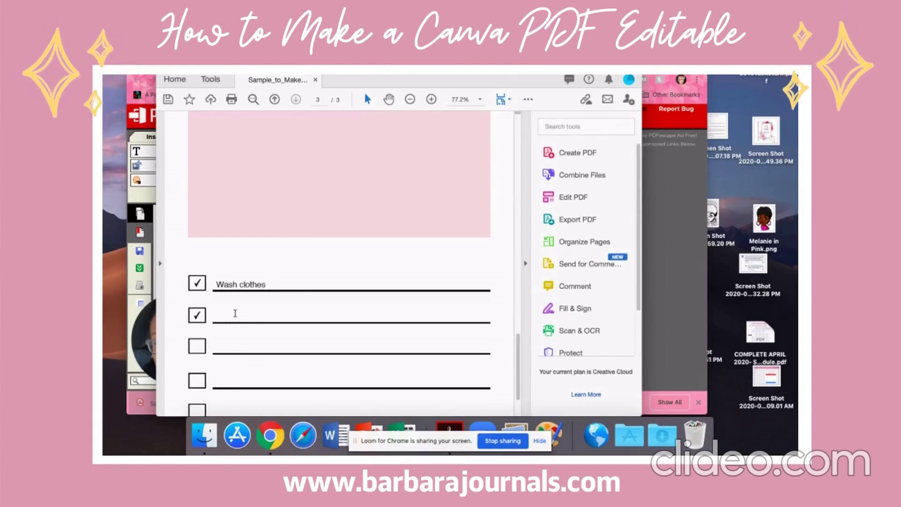
{"action": "type", "text": "Put gas in the car."}
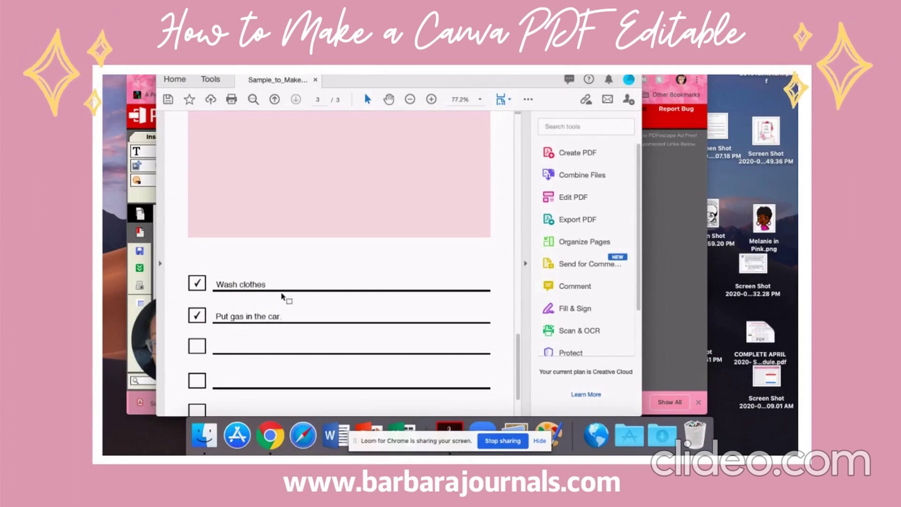
- Type 'The joy of the Lord is my strength.' into the pink box
{"action": "scroll", "coordinate": [322, 314], "scroll_direction": "down", "scroll_amount": 3}
{"action": "scroll", "coordinate": [330, 291], "scroll_direction": "up", "scroll_amount": 10}
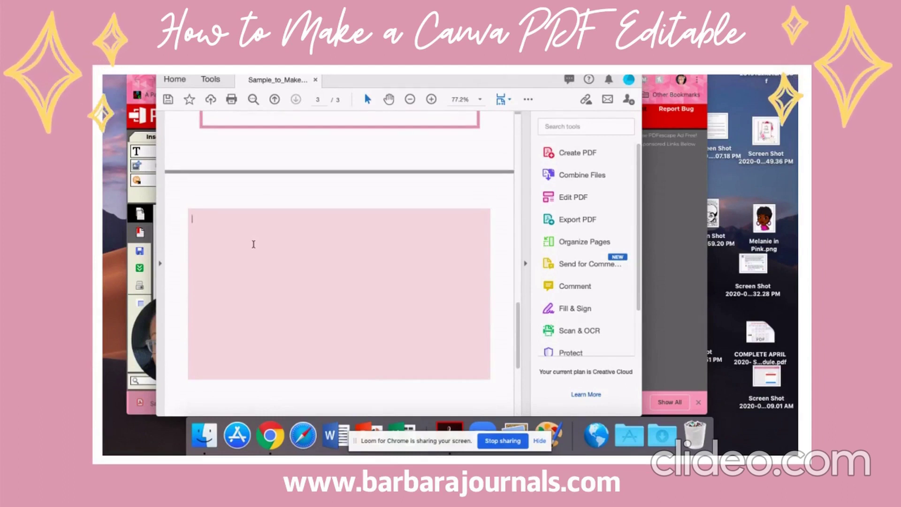
{"action": "type", "text": "The joy o"}
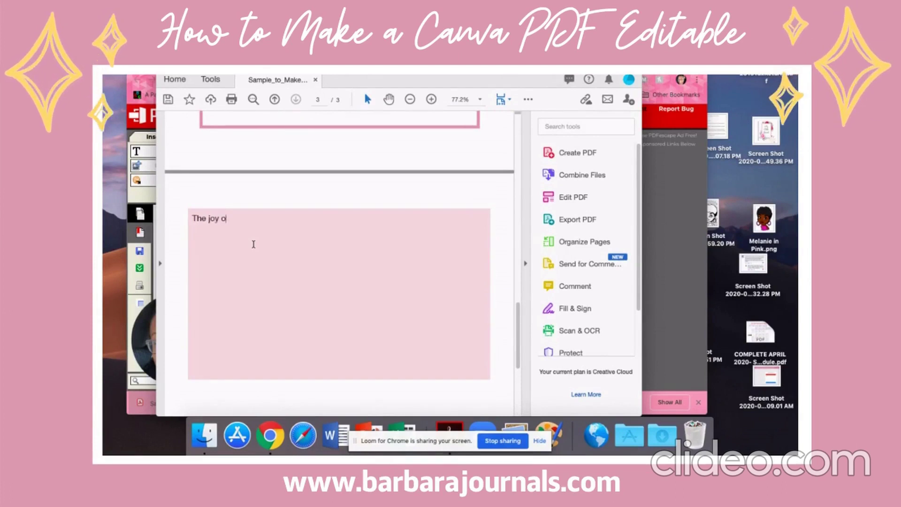
{"action": "type", "text": "f the Lord is my strength."}
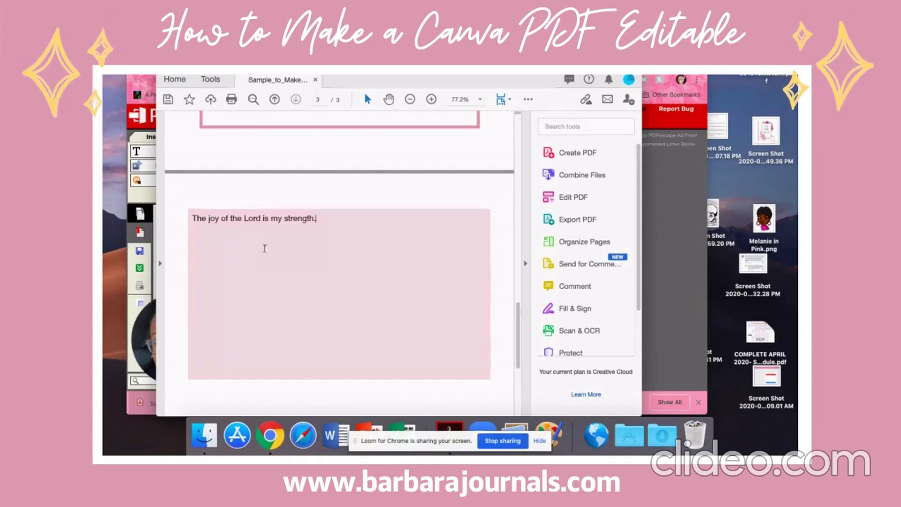
{"action": "scroll", "coordinate": [282, 255], "scroll_direction": "up", "scroll_amount": 10}
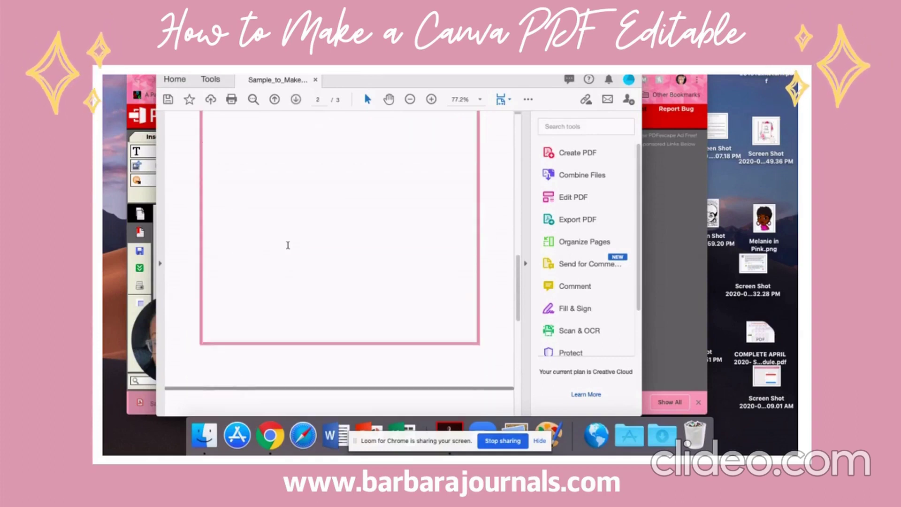
- Save a copy named 'file edited.pdf' to Downloads and switch back to the browser
{"action": "scroll", "coordinate": [288, 249], "scroll_direction": "up", "scroll_amount": 10}
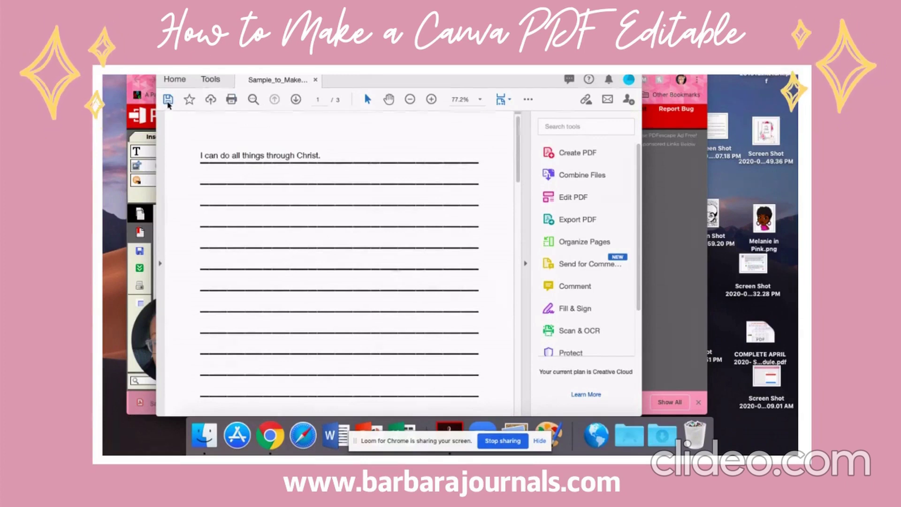
{"action": "left_click", "coordinate": [197, 75]}
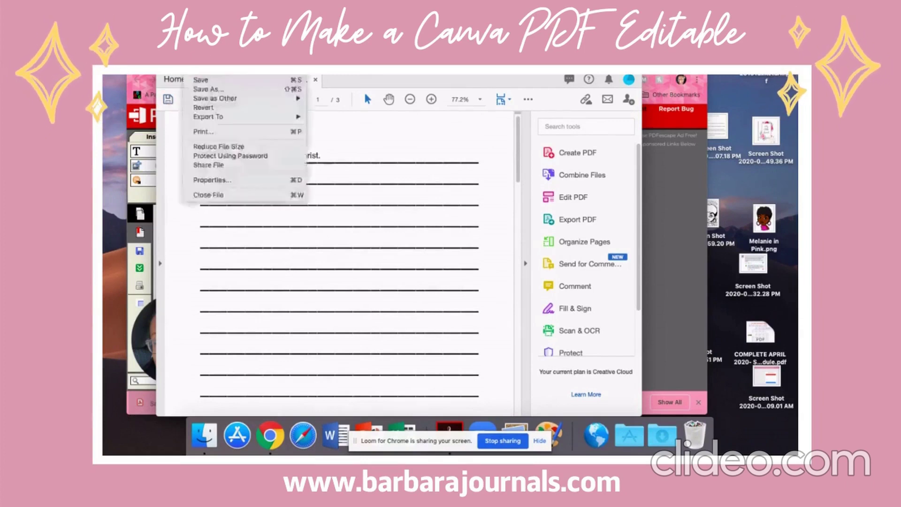
{"action": "left_click", "coordinate": [202, 89]}
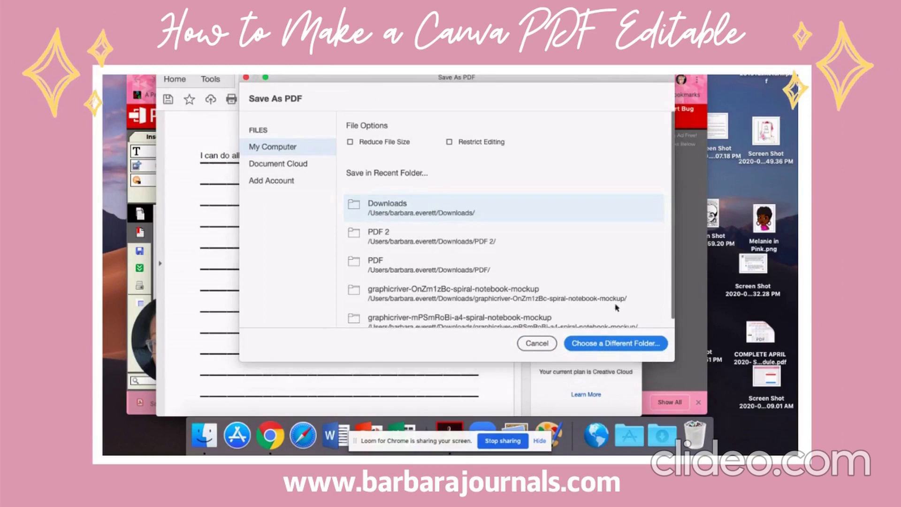
{"action": "left_click", "coordinate": [612, 344]}
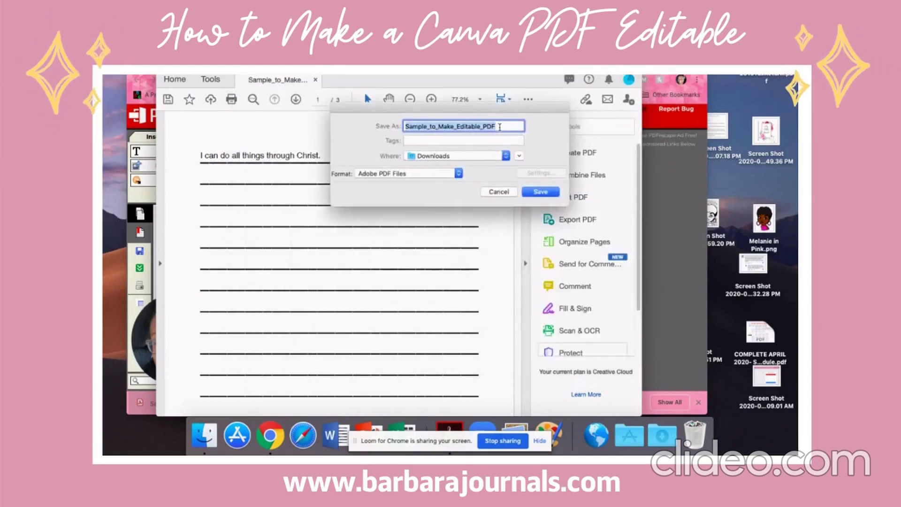
{"action": "type", "text": "file"}
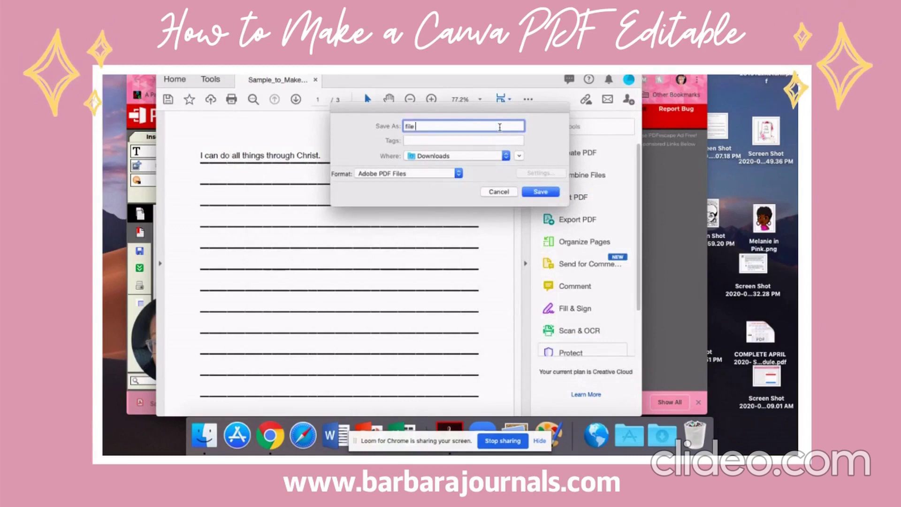
{"action": "type", "text": " edited"}
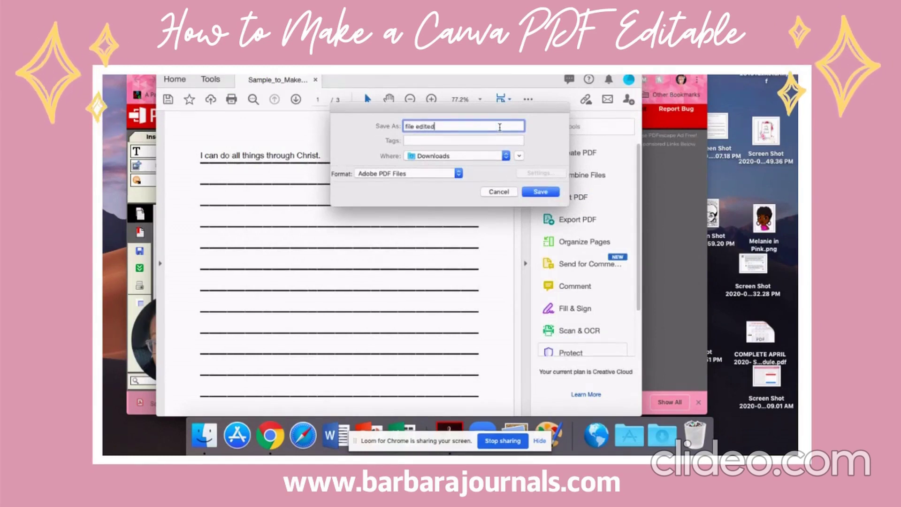
{"action": "left_click", "coordinate": [543, 191]}
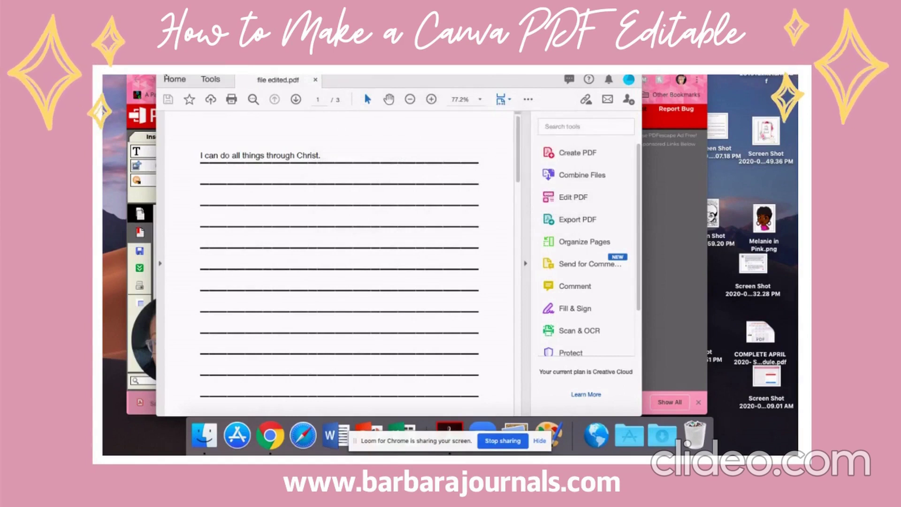
{"action": "key", "text": "super+Tab"}
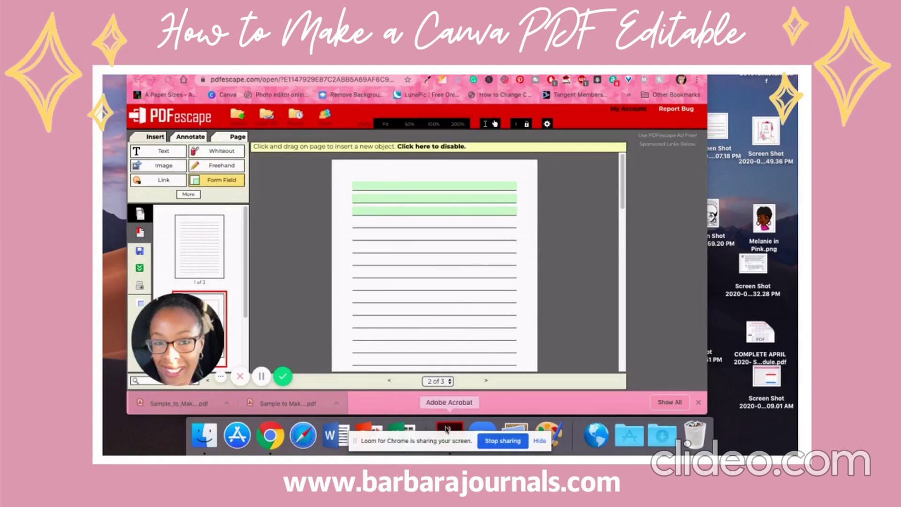
- Open file edited.pdf from Finder's Downloads folder in Acrobat
{"action": "left_click", "coordinate": [205, 441]}
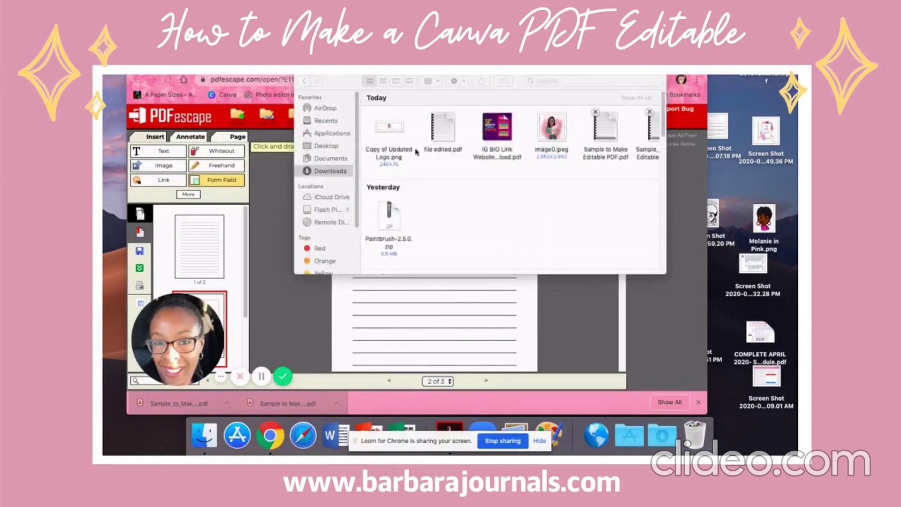
{"action": "double_click", "coordinate": [443, 128]}
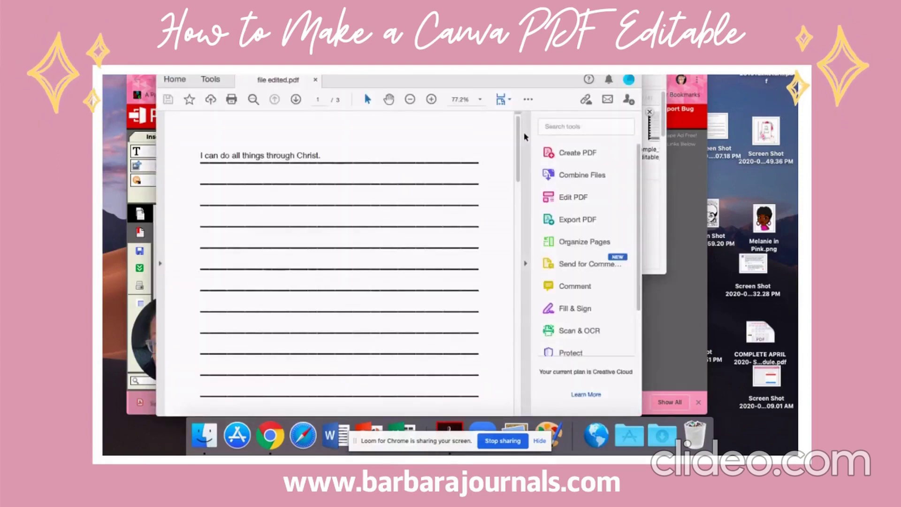
{"action": "left_click_drag", "start_coordinate": [519, 133], "coordinate": [545, 109]}
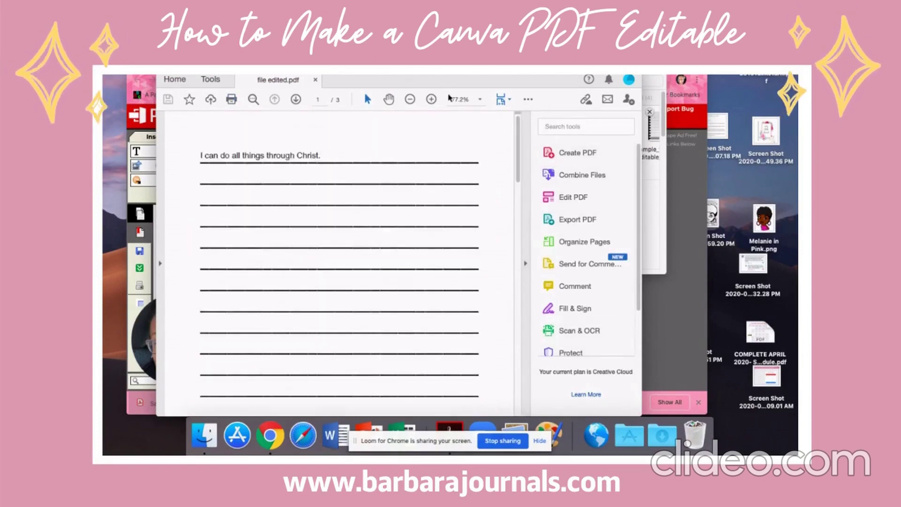
- Return to the Chrome window with PDFescape and switch it to full screen
{"action": "left_click", "coordinate": [271, 437]}
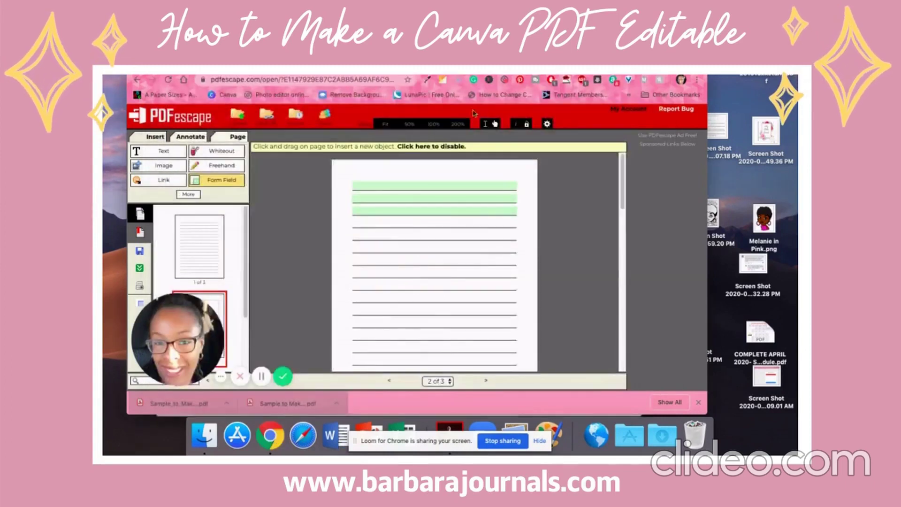
{"action": "key", "text": "ctrl+super+f"}
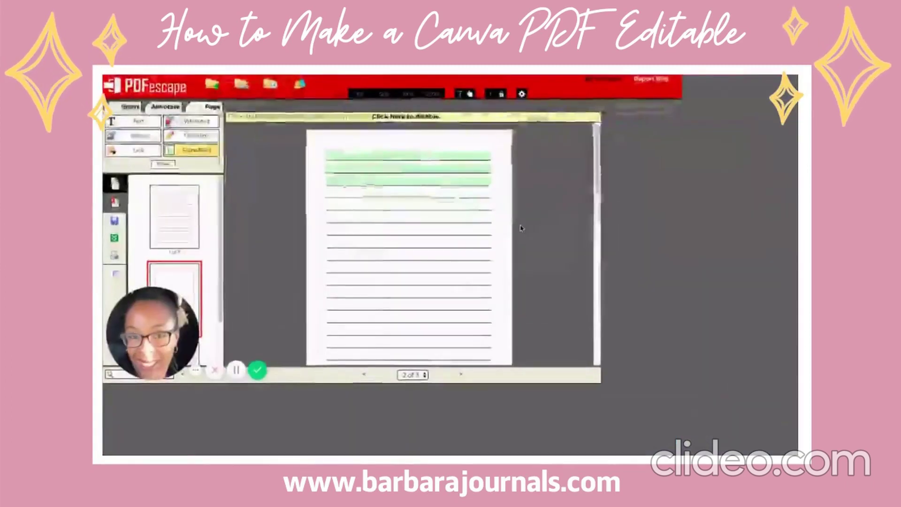